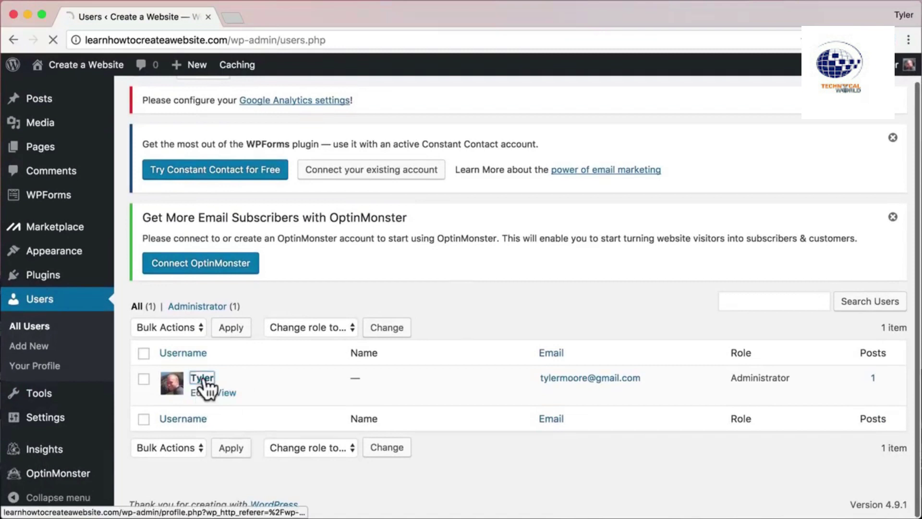
# Open the administrator's user profile, enter a new account password with its characters hidden, and update the profile.
pyautogui.click(206, 384)
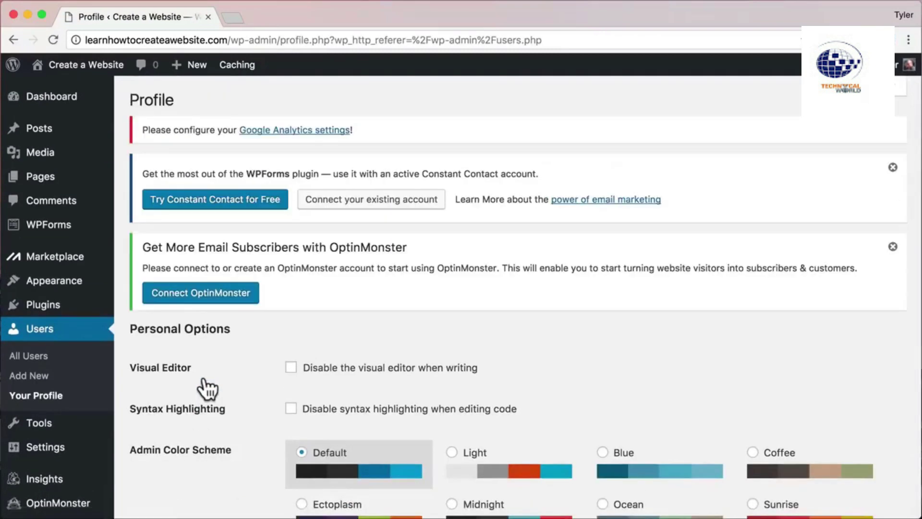
pyautogui.scroll(-15, 207, 389)
pyautogui.click(347, 325)
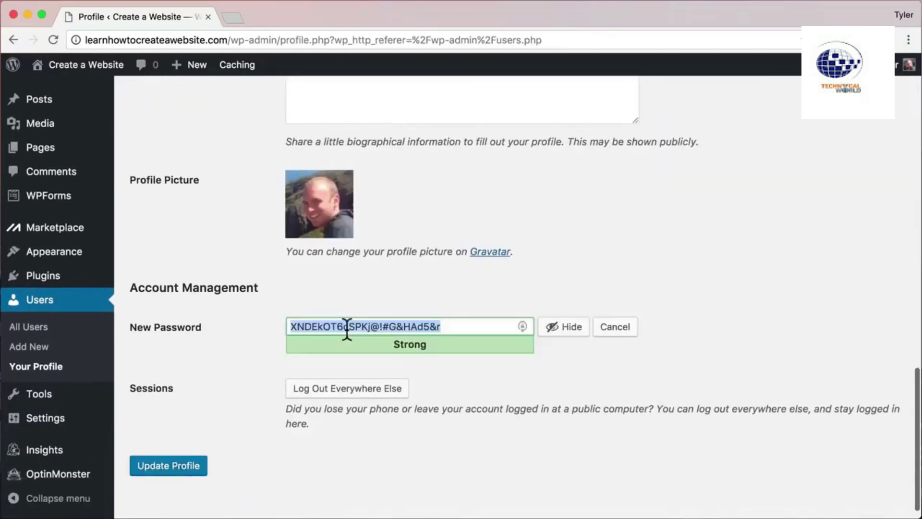
pyautogui.click(563, 327)
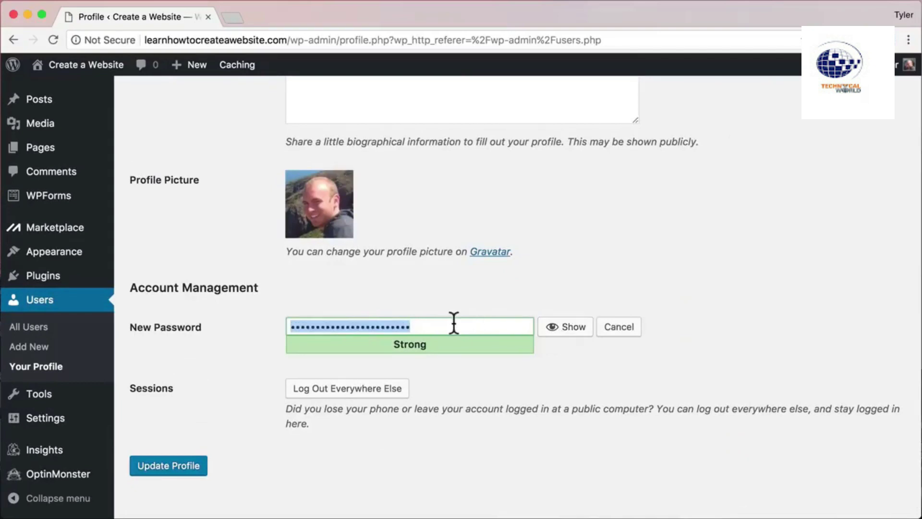
pyautogui.write('••••••••••••')
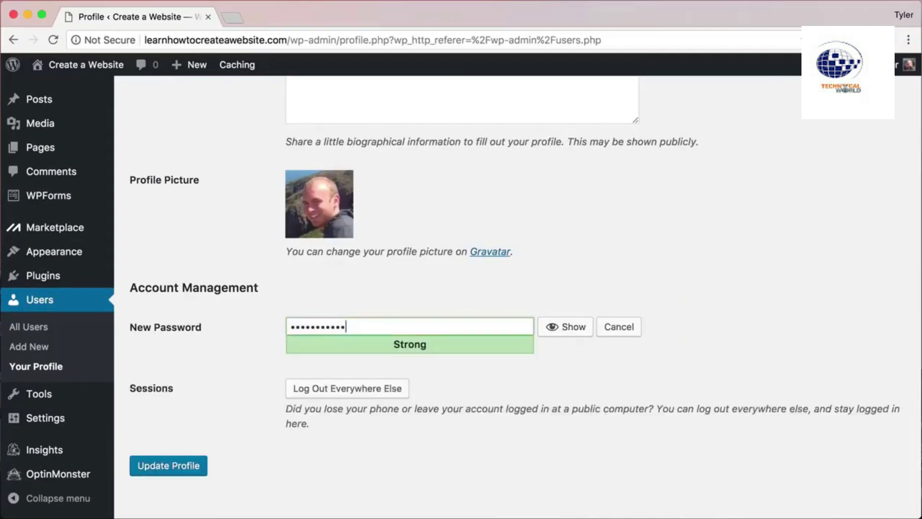
pyautogui.click(190, 468)
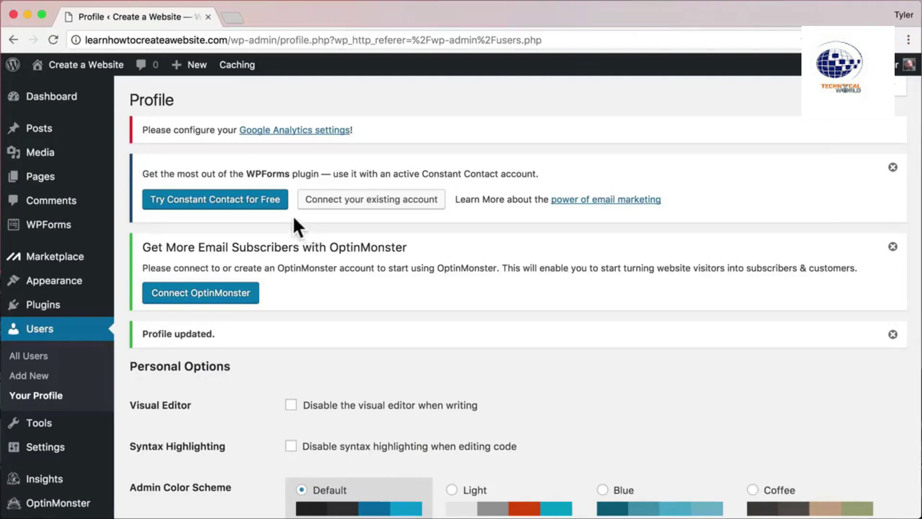
# Deactivate all installed plugins in one bulk action.
pyautogui.click(52, 309)
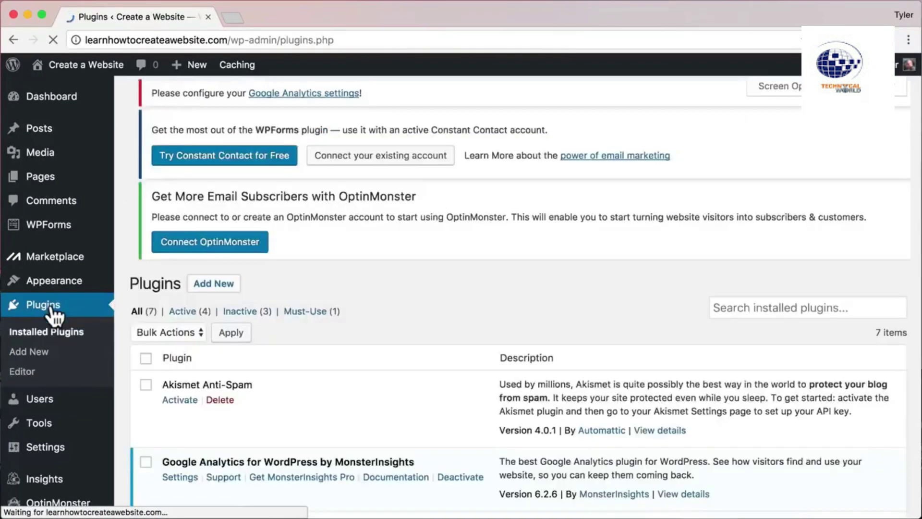
pyautogui.scroll(-5, 337, 349)
pyautogui.scroll(4, 333, 340)
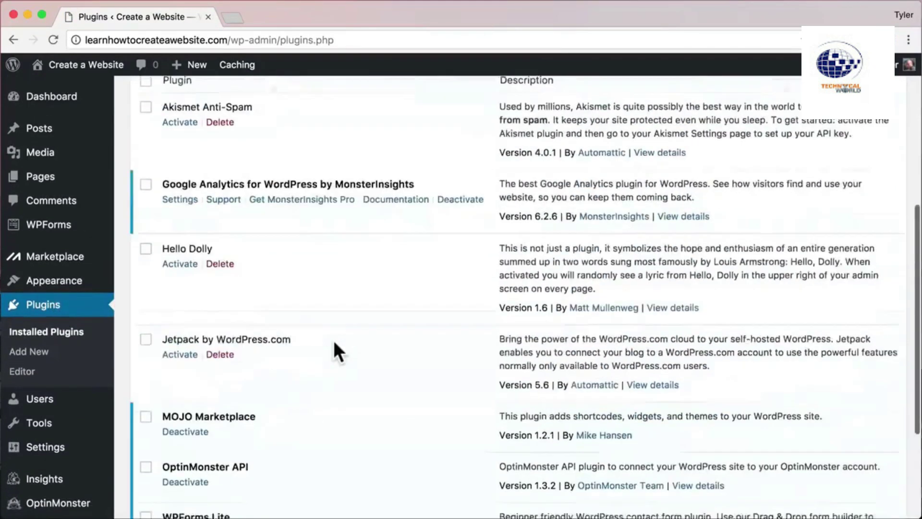
pyautogui.click(146, 245)
pyautogui.click(171, 222)
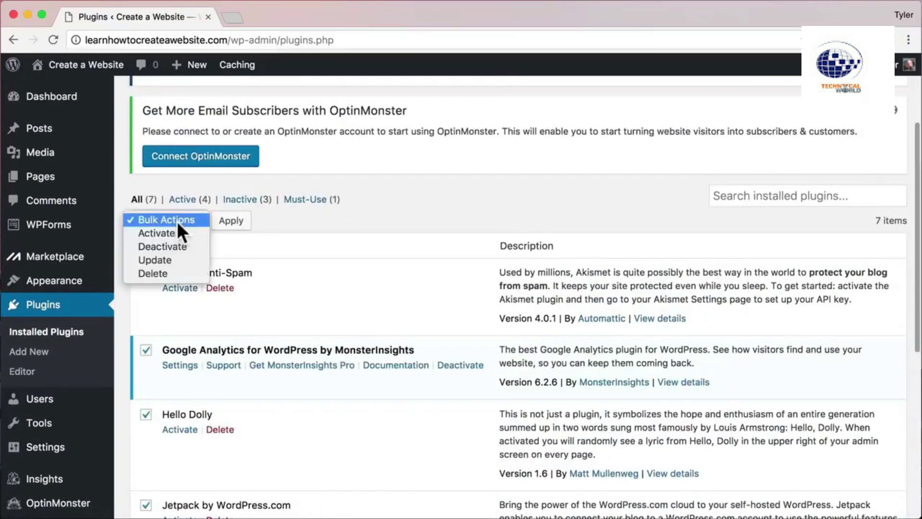
pyautogui.click(177, 244)
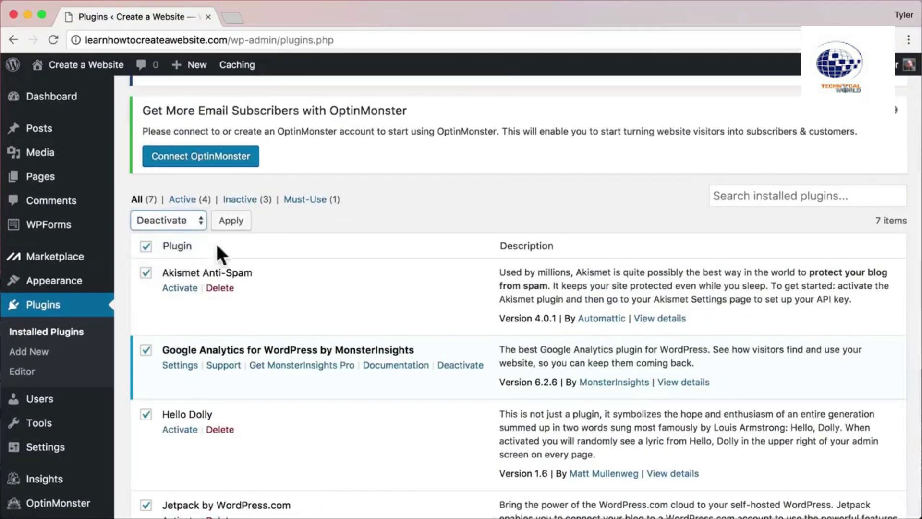
pyautogui.click(235, 224)
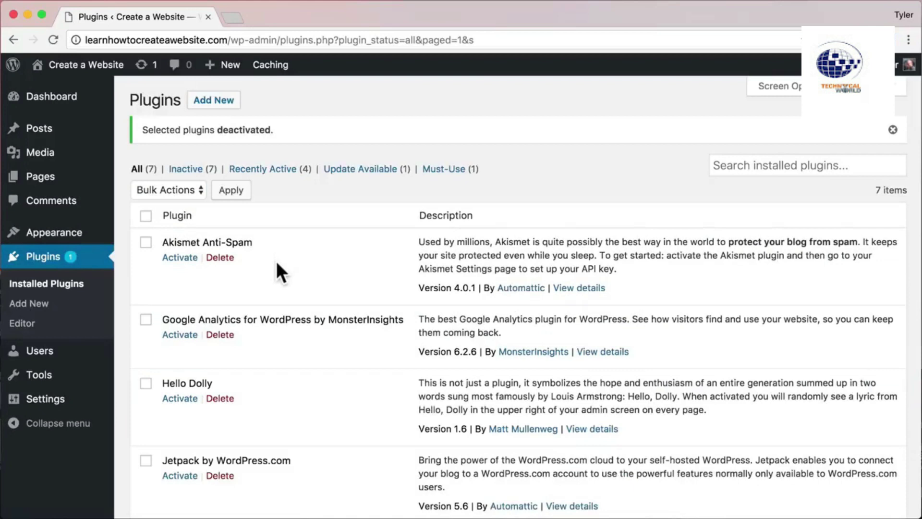
# Delete all of the deactivated plugins and their data in one bulk action.
pyautogui.click(146, 215)
pyautogui.click(162, 189)
pyautogui.click(164, 242)
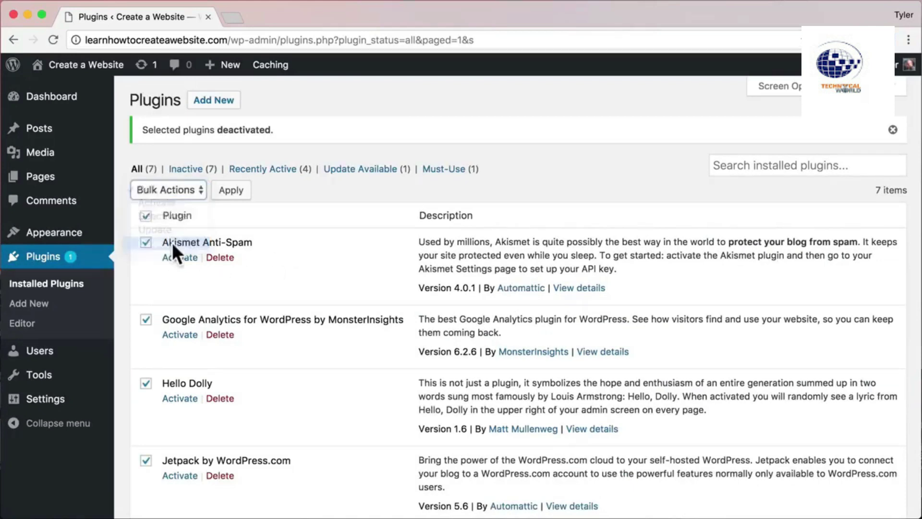
pyautogui.click(232, 191)
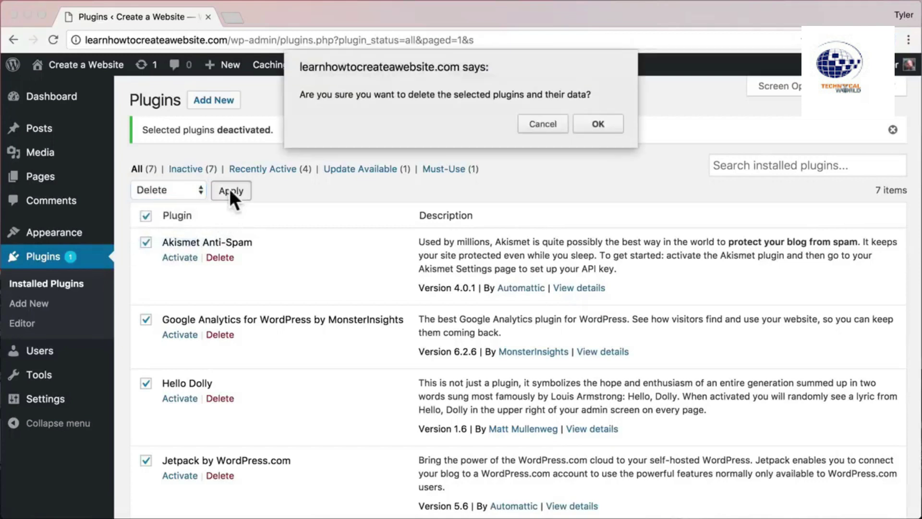
pyautogui.click(593, 125)
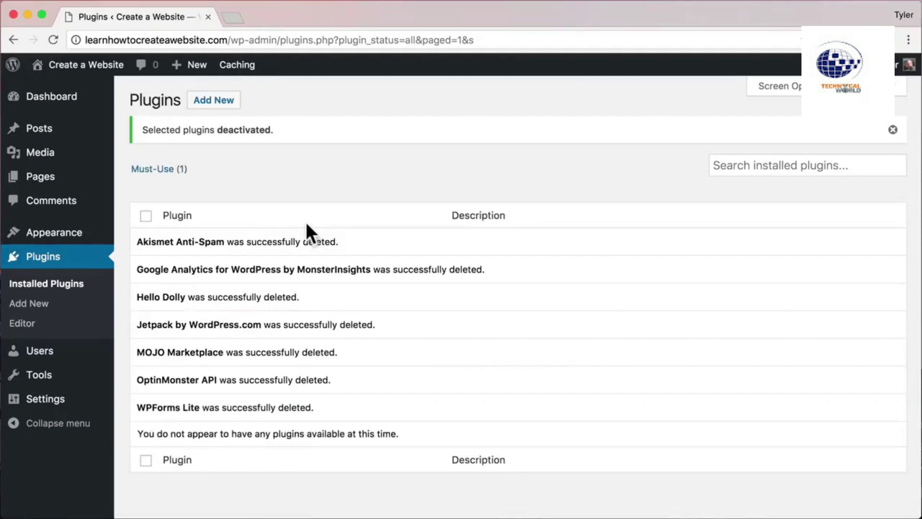
# Visit the live site, open the "Hello world!" post, and examine the part of its URL after the domain.
pyautogui.moveTo(86, 67)
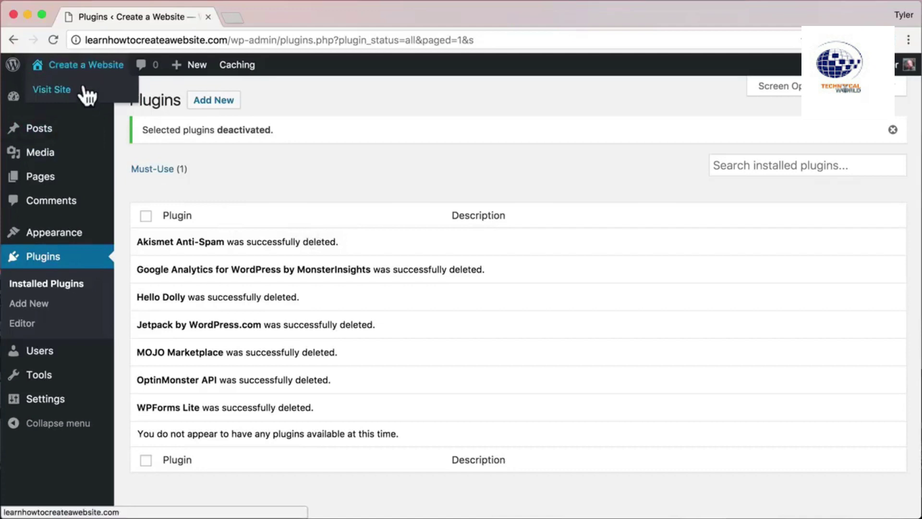
pyautogui.click(84, 96)
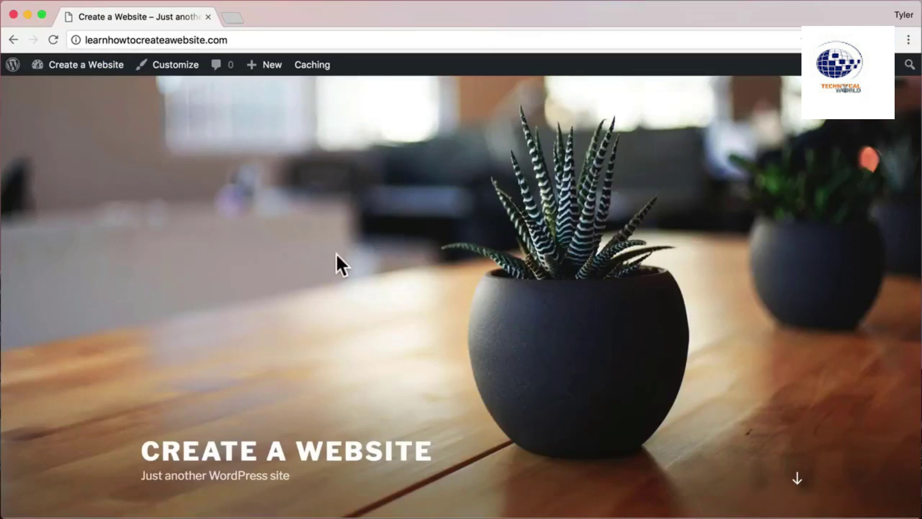
pyautogui.scroll(-10, 336, 254)
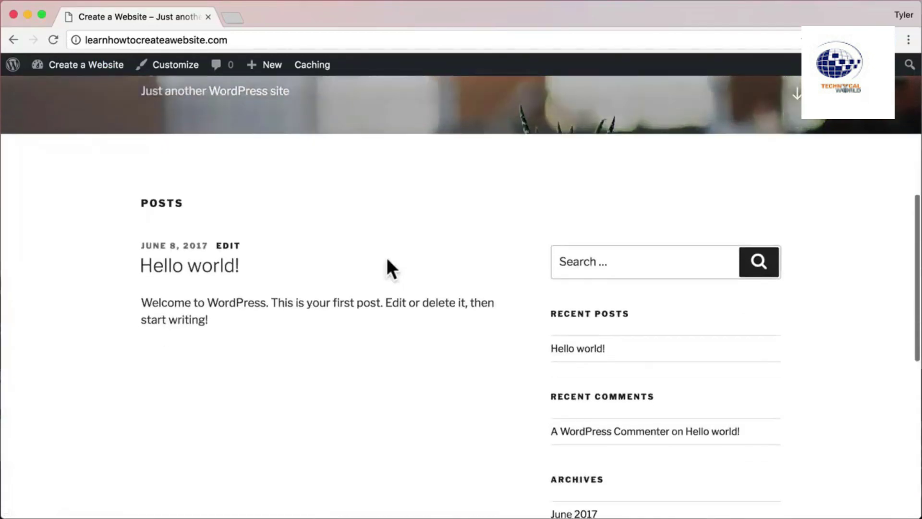
pyautogui.click(572, 350)
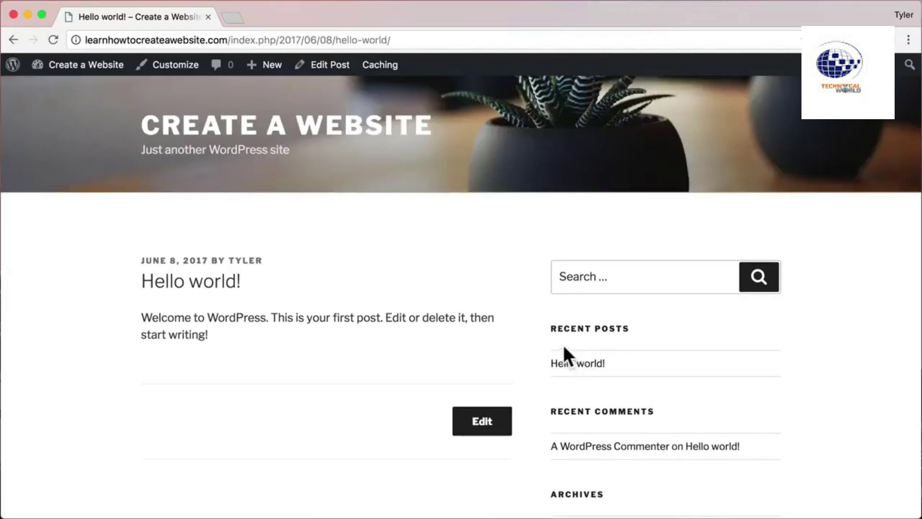
pyautogui.moveTo(228, 40); pyautogui.dragTo(421, 42)
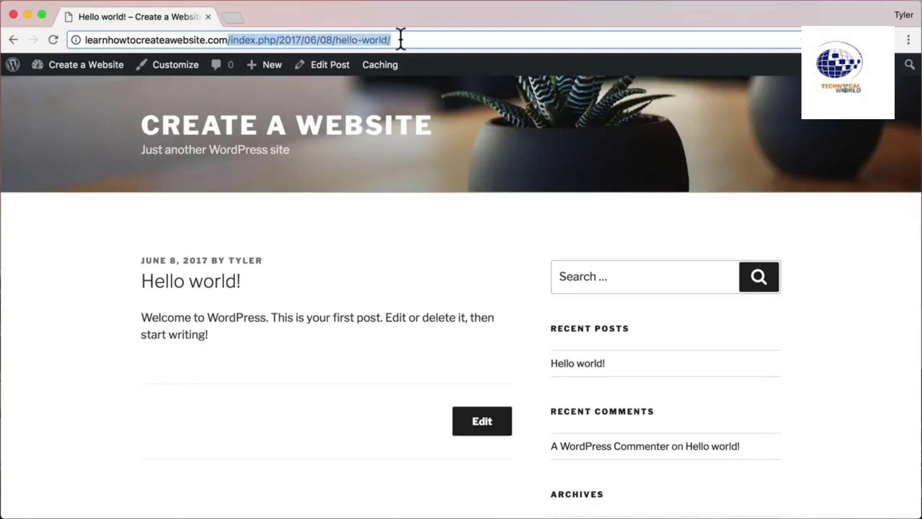
pyautogui.click(401, 40)
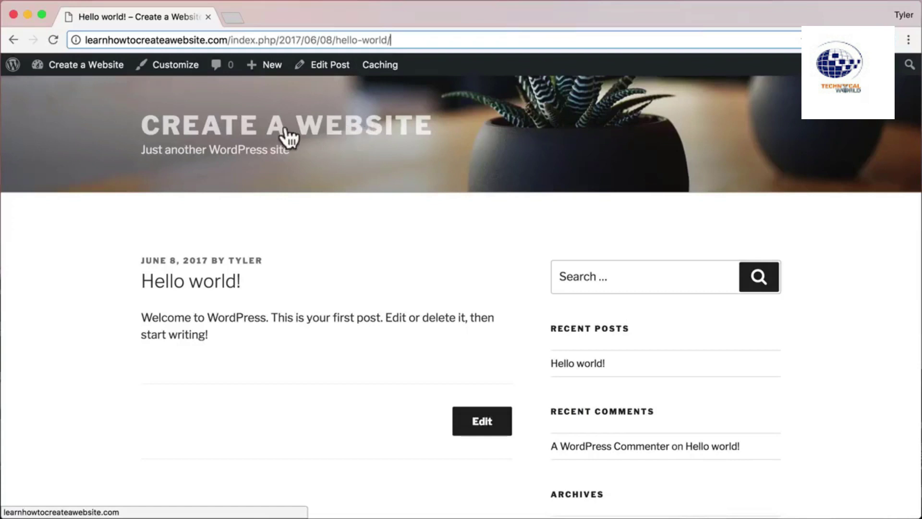
# Set the site's permalink structure to Post name and save the change.
pyautogui.moveTo(109, 75)
pyautogui.click(91, 95)
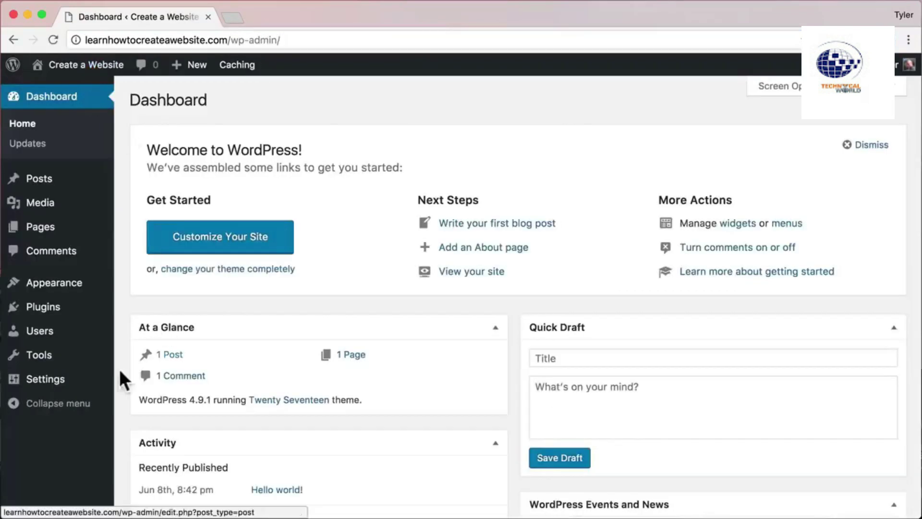
pyautogui.moveTo(91, 384)
pyautogui.click(177, 480)
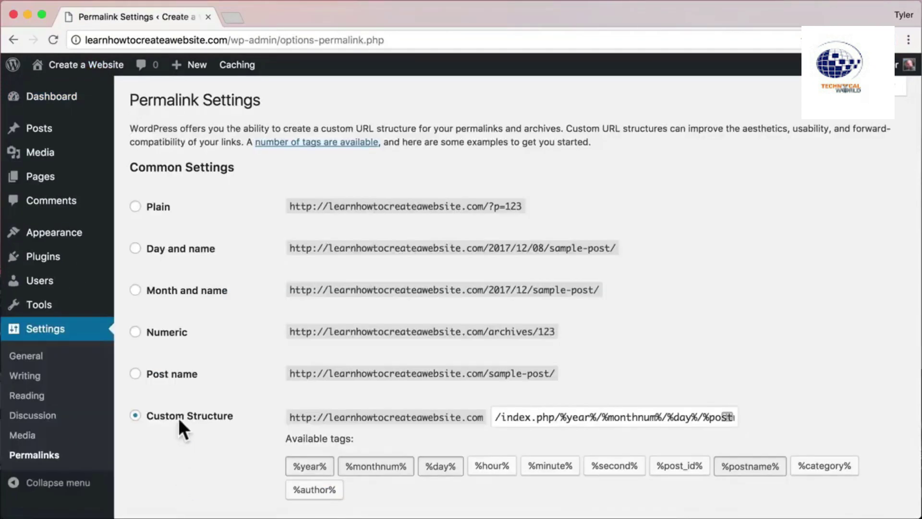
pyautogui.click(135, 374)
pyautogui.scroll(-5, 326, 382)
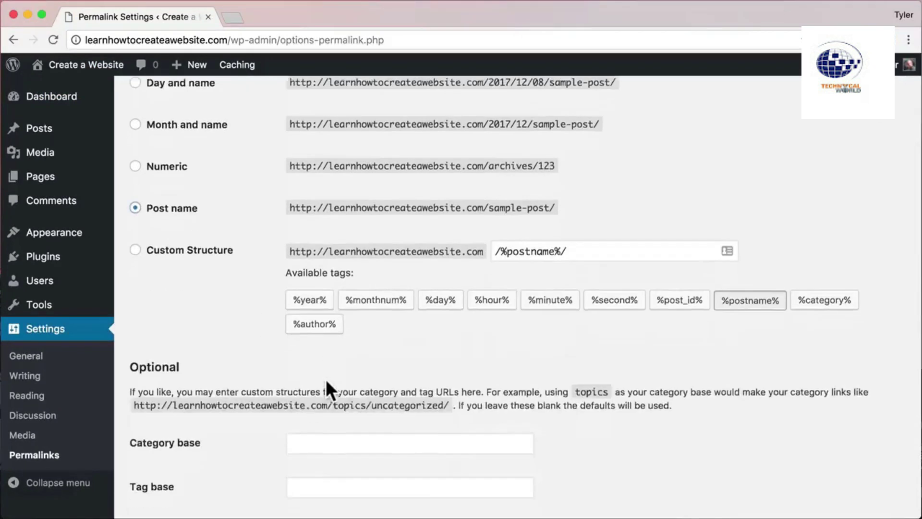
pyautogui.scroll(-2, 326, 378)
pyautogui.click(188, 456)
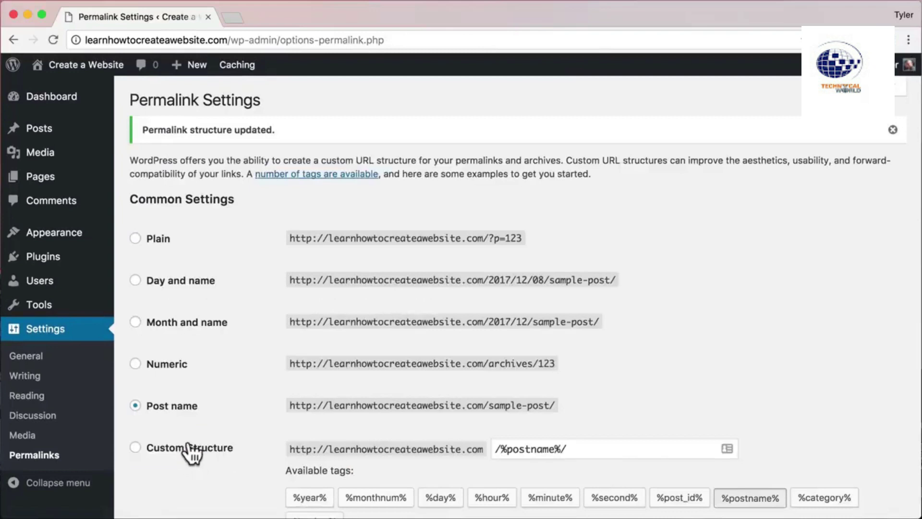
# Reopen the "Hello world!" post on the live site and check its URL under the Post name permalink structure.
pyautogui.moveTo(91, 70)
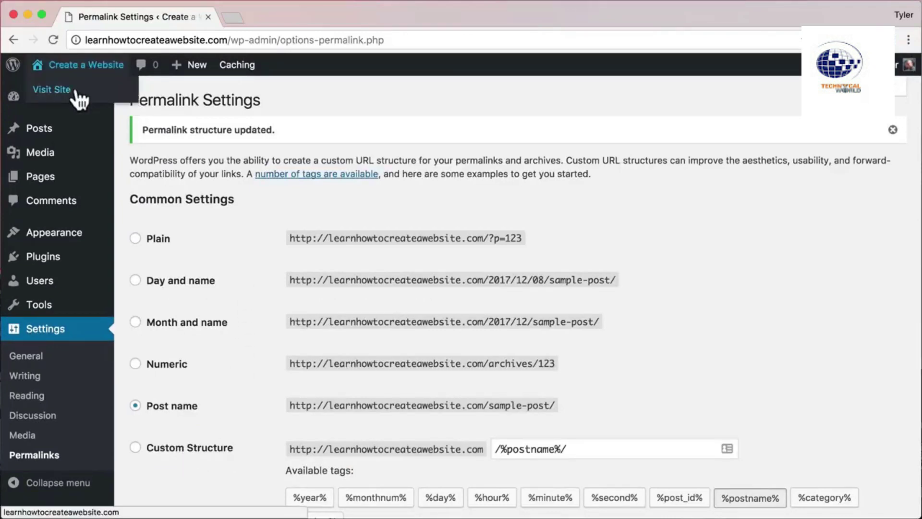
pyautogui.click(75, 92)
pyautogui.scroll(-9, 496, 232)
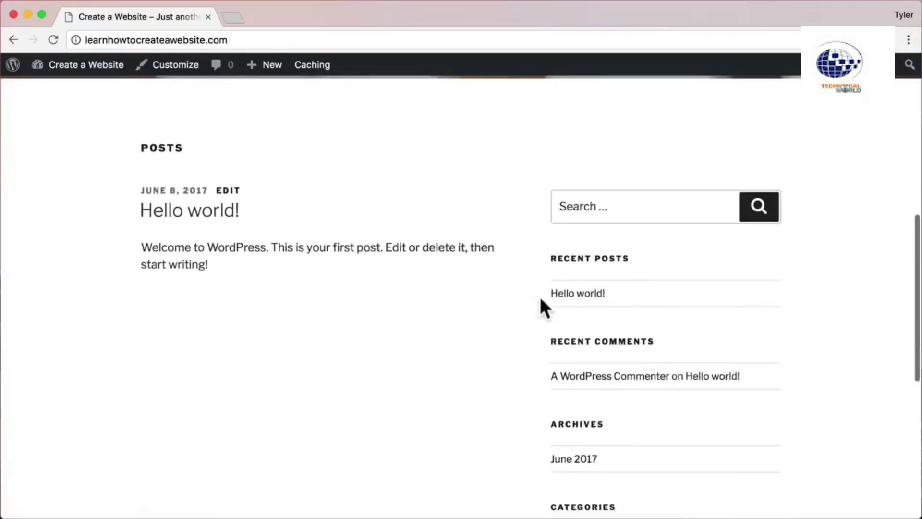
pyautogui.click(574, 294)
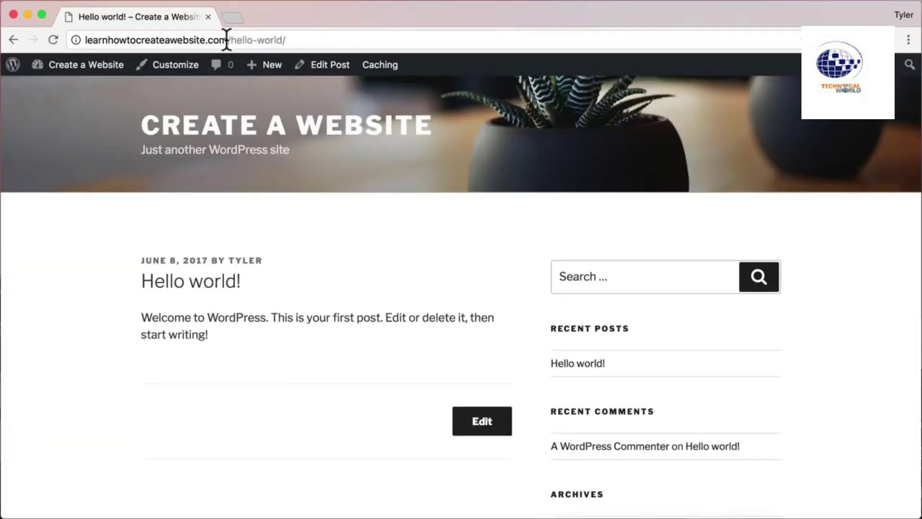
pyautogui.moveTo(226, 40); pyautogui.dragTo(312, 41)
pyautogui.click(300, 39)
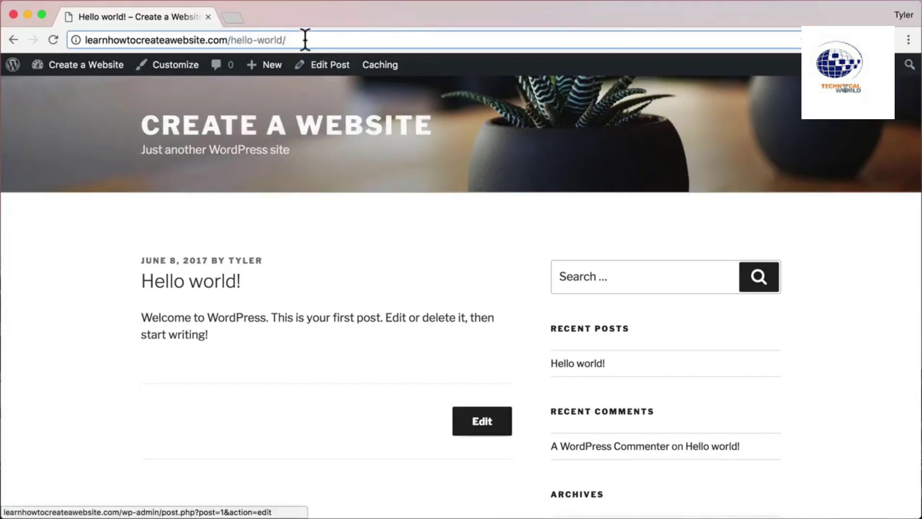
pyautogui.scroll(2, 322, 157)
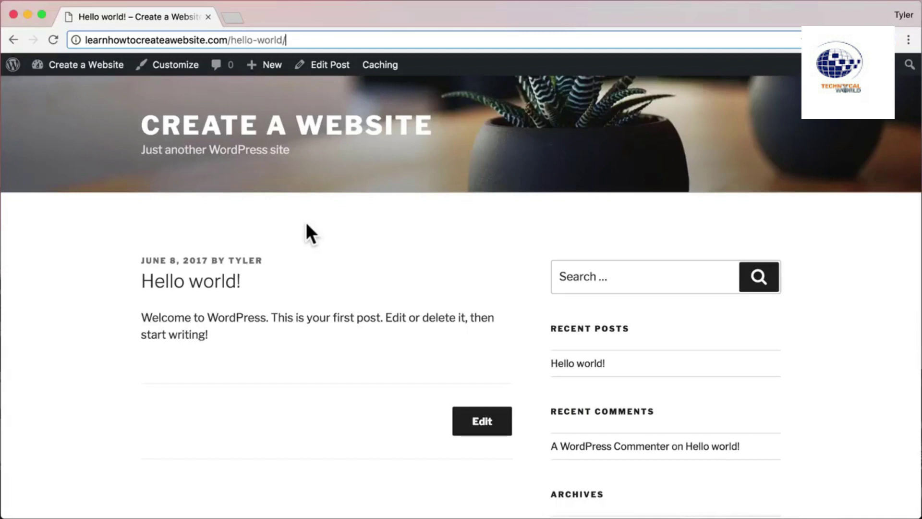
# Return to the admin dashboard and check the WordPress update status.
pyautogui.moveTo(87, 67)
pyautogui.click(82, 91)
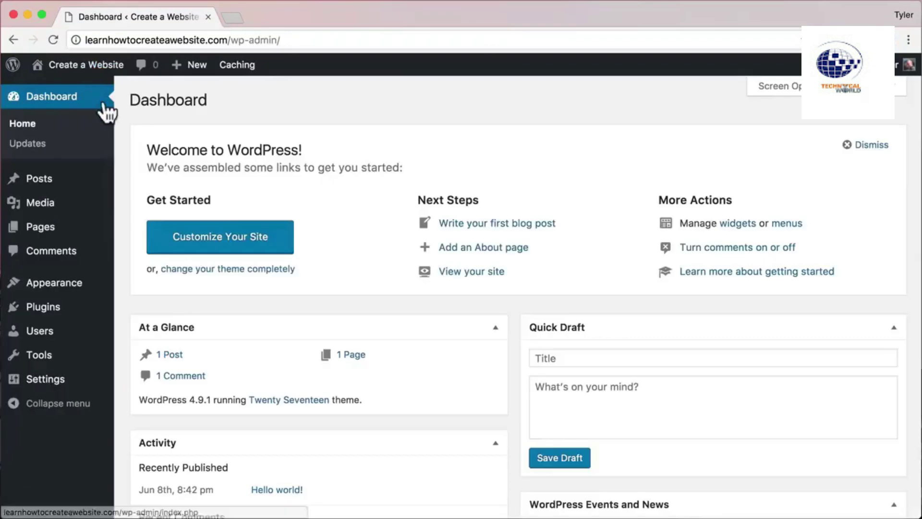
pyautogui.click(41, 147)
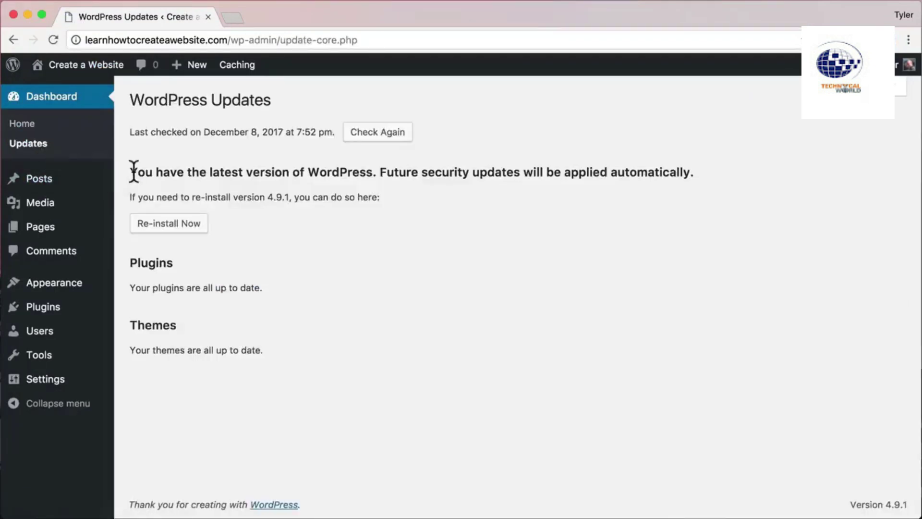
pyautogui.moveTo(130, 172); pyautogui.dragTo(373, 179)
pyautogui.click(365, 183)
# Look over the live site's home page from header to footer, and return to the admin dashboard.
pyautogui.moveTo(99, 70)
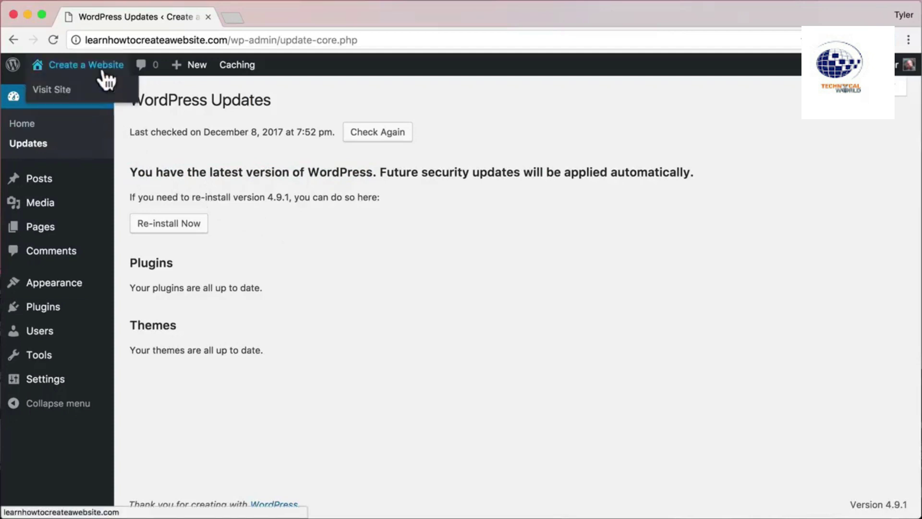
pyautogui.click(98, 94)
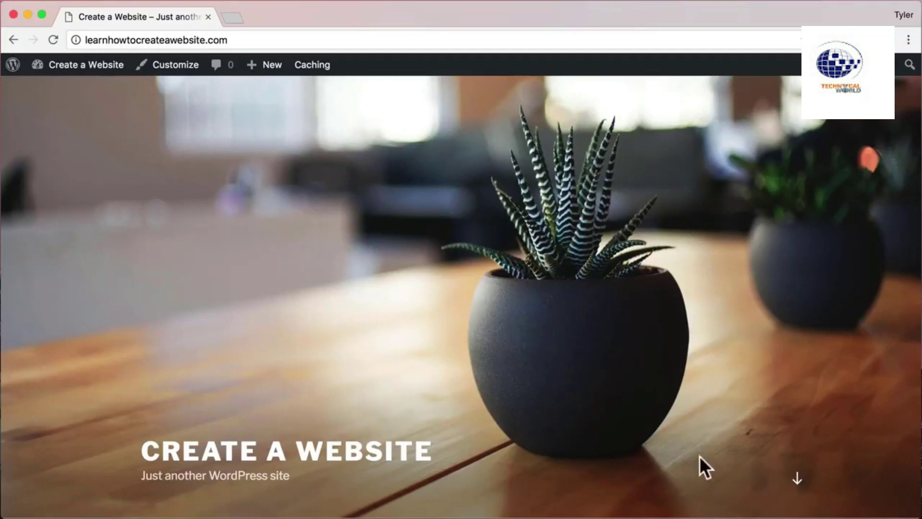
pyautogui.scroll(-10, 235, 385)
pyautogui.scroll(-5, 243, 356)
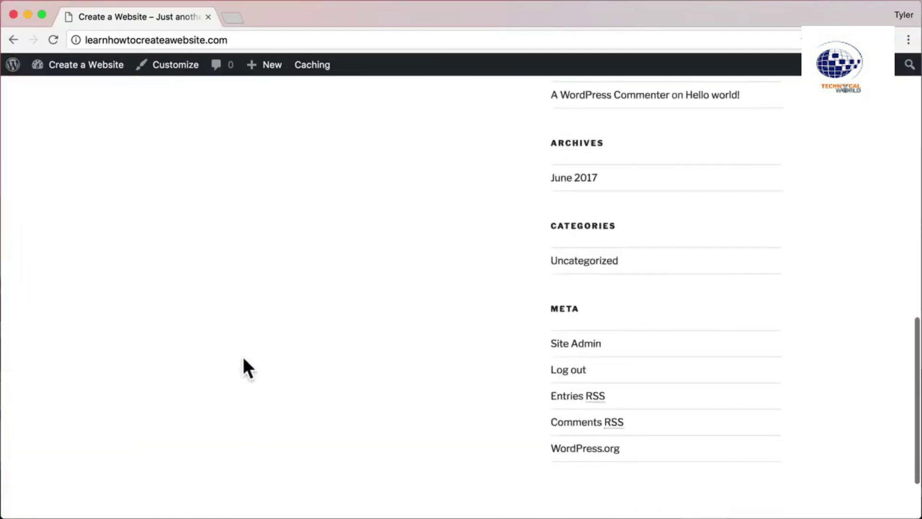
pyautogui.scroll(5, 244, 353)
pyautogui.scroll(8, 243, 353)
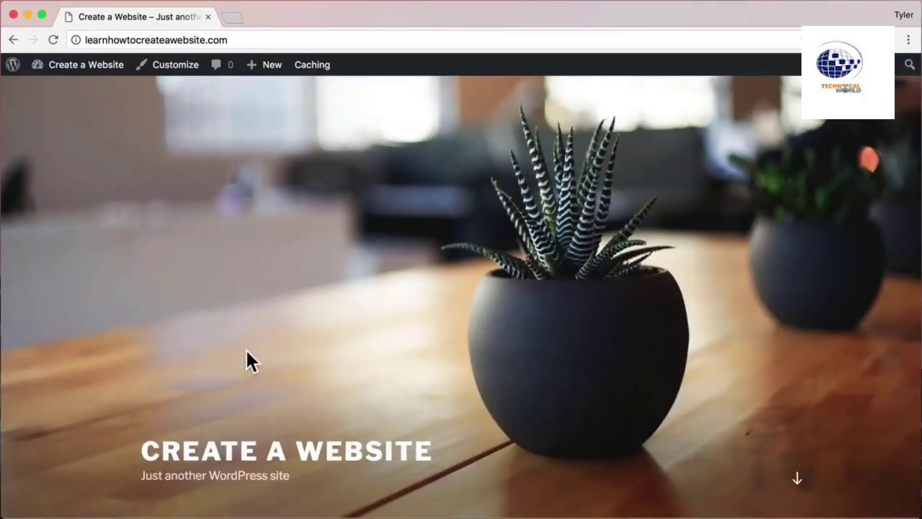
pyautogui.moveTo(86, 70)
pyautogui.click(84, 90)
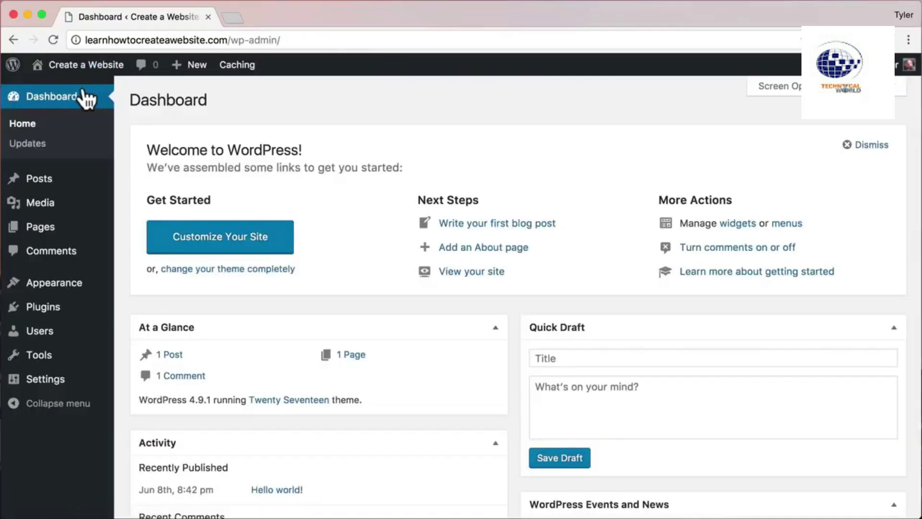
# Open the theme management page and browse the featured themes available to add.
pyautogui.moveTo(74, 292)
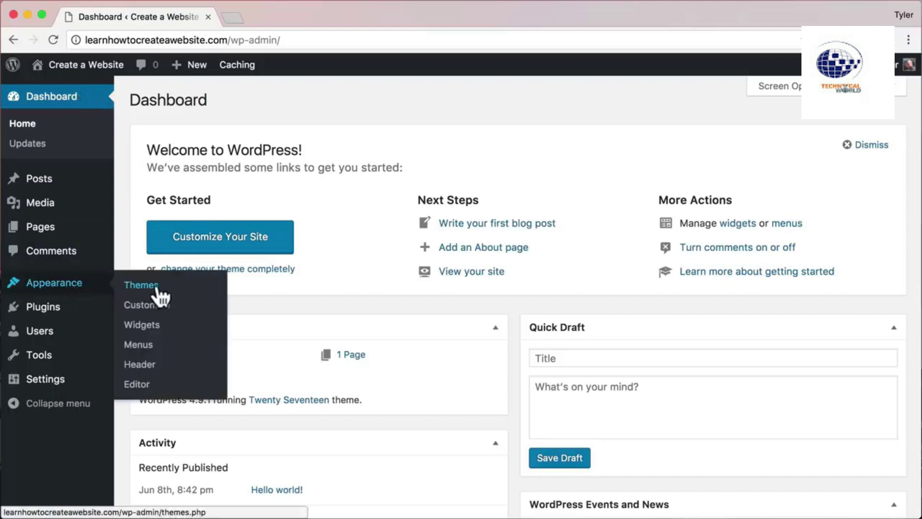
pyautogui.click(178, 284)
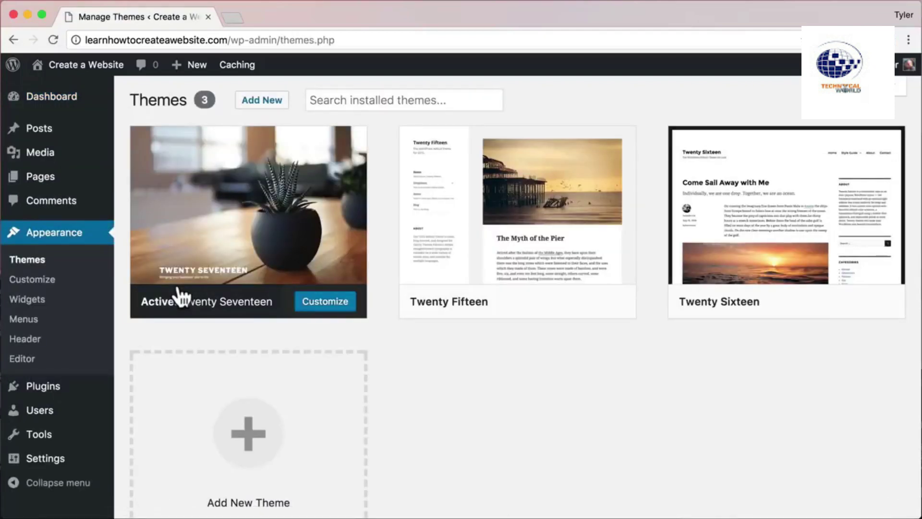
pyautogui.moveTo(566, 300)
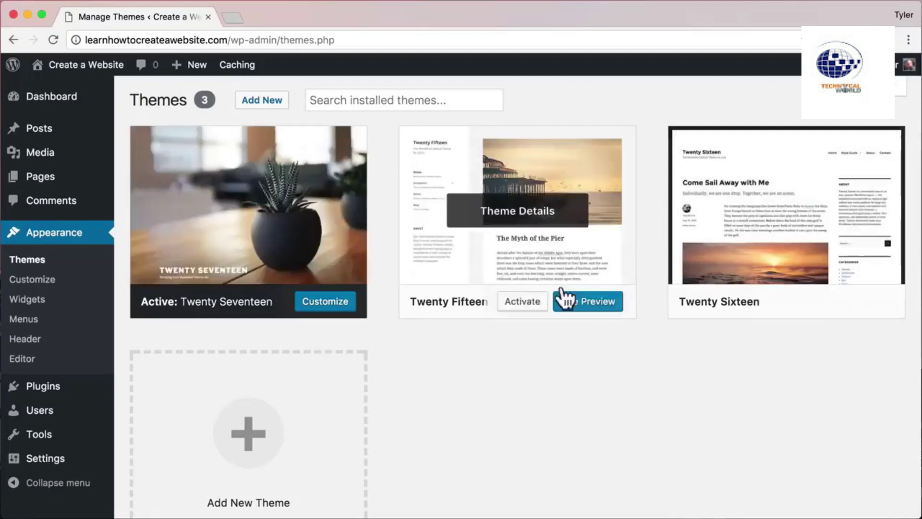
pyautogui.click(265, 99)
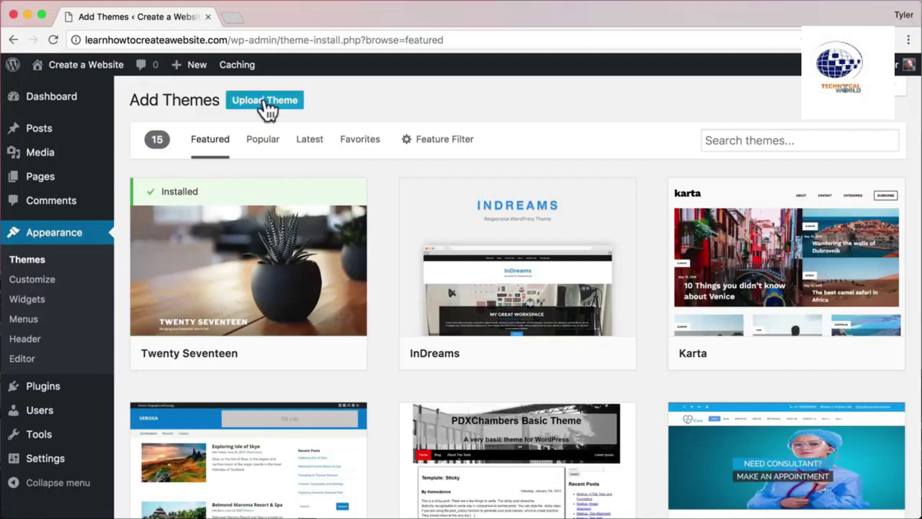
pyautogui.scroll(-15, 755, 243)
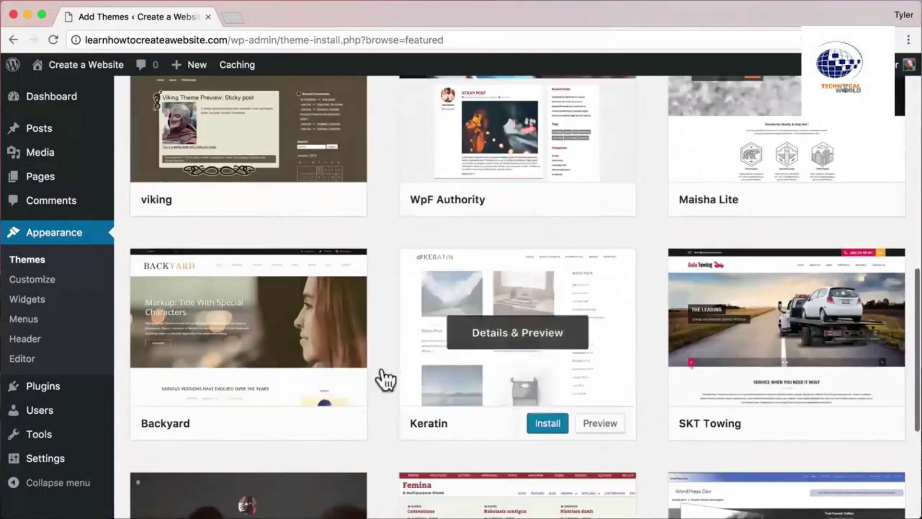
pyautogui.scroll(15, 319, 350)
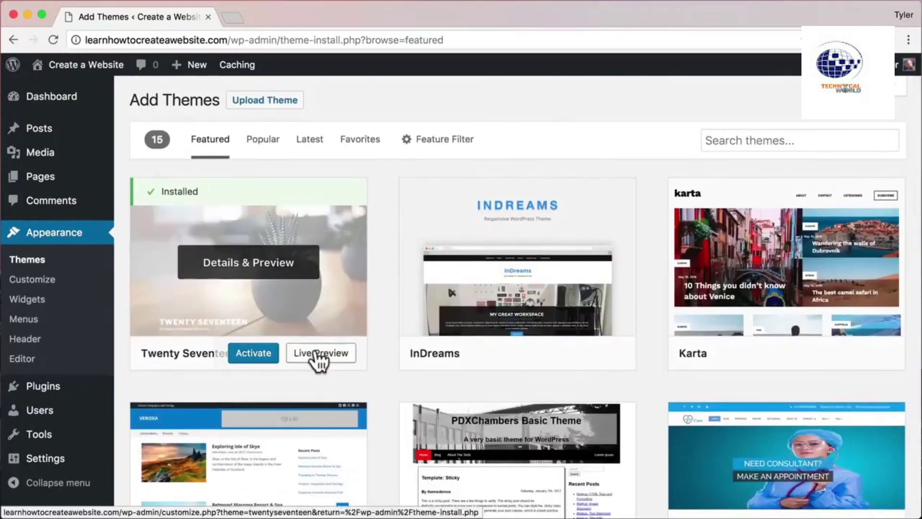
# Look through the popular themes in the theme directory and return to the top of the list.
pyautogui.click(262, 144)
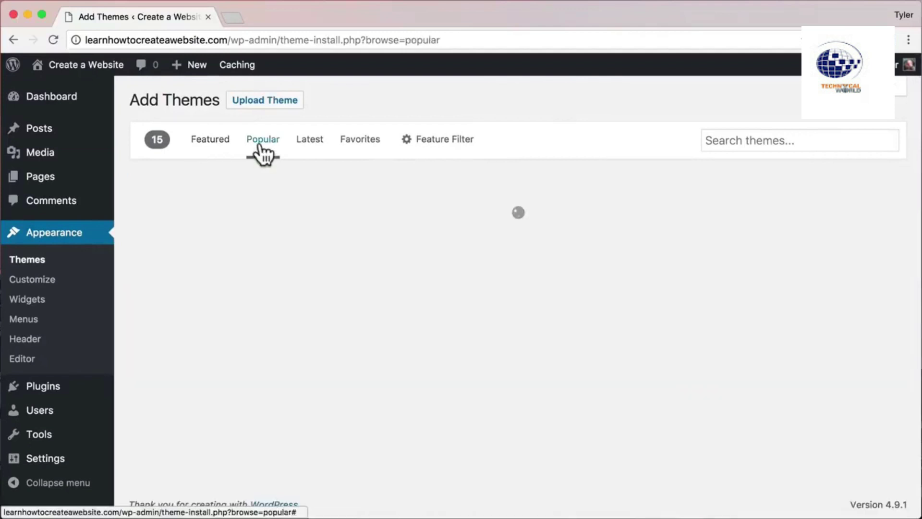
pyautogui.scroll(-3, 303, 269)
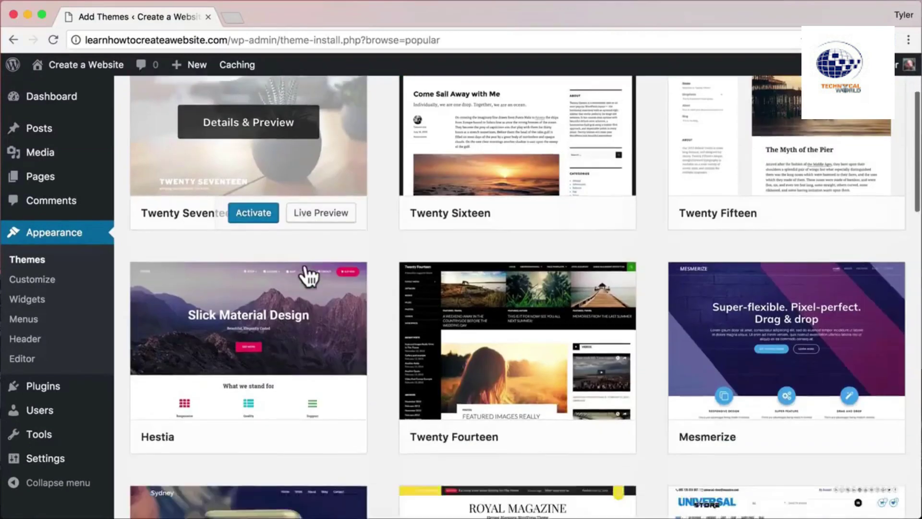
pyautogui.scroll(-1, 307, 276)
pyautogui.scroll(-2, 382, 256)
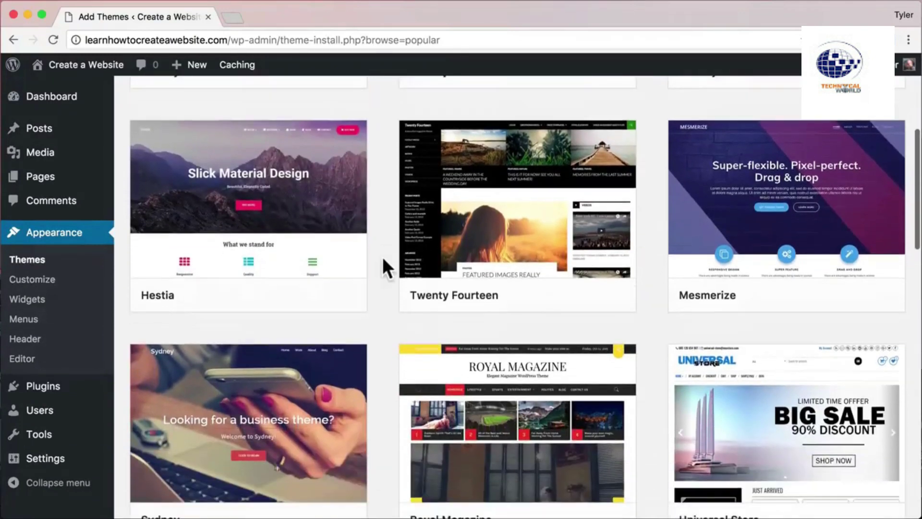
pyautogui.scroll(-9, 382, 256)
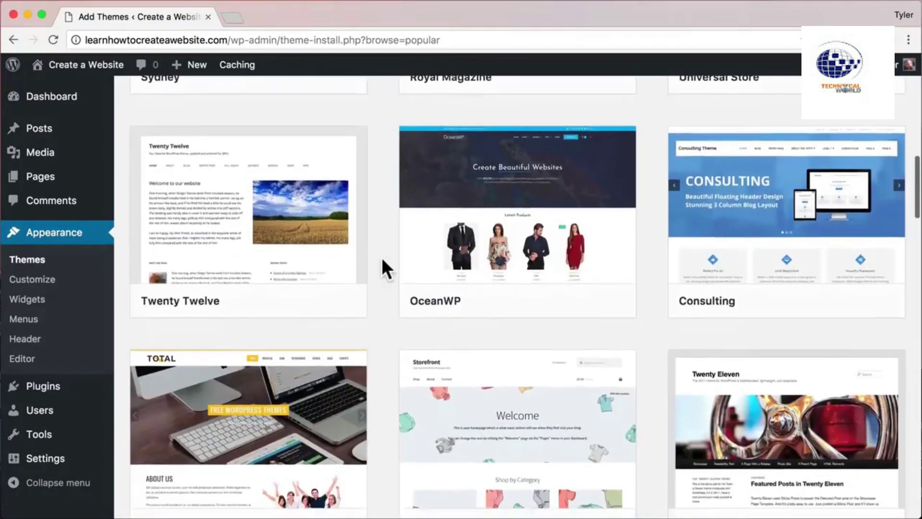
pyautogui.scroll(-6, 383, 269)
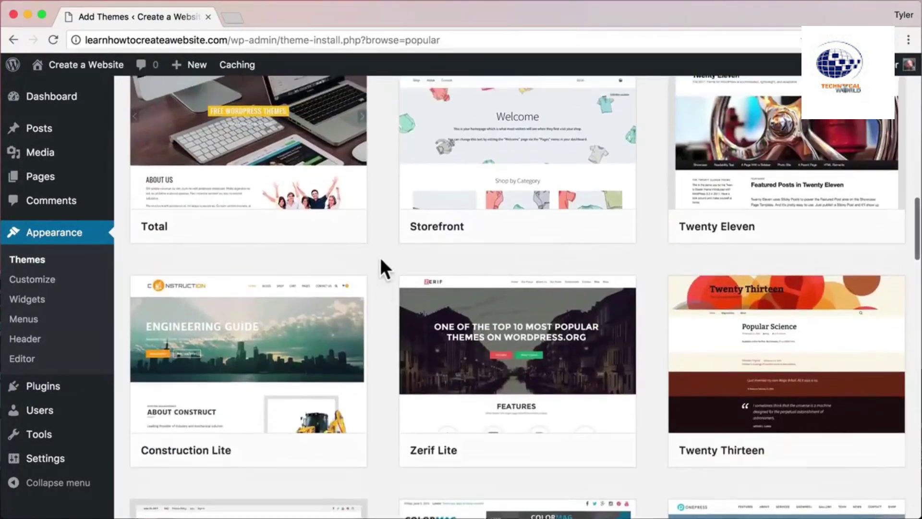
pyautogui.scroll(20, 381, 259)
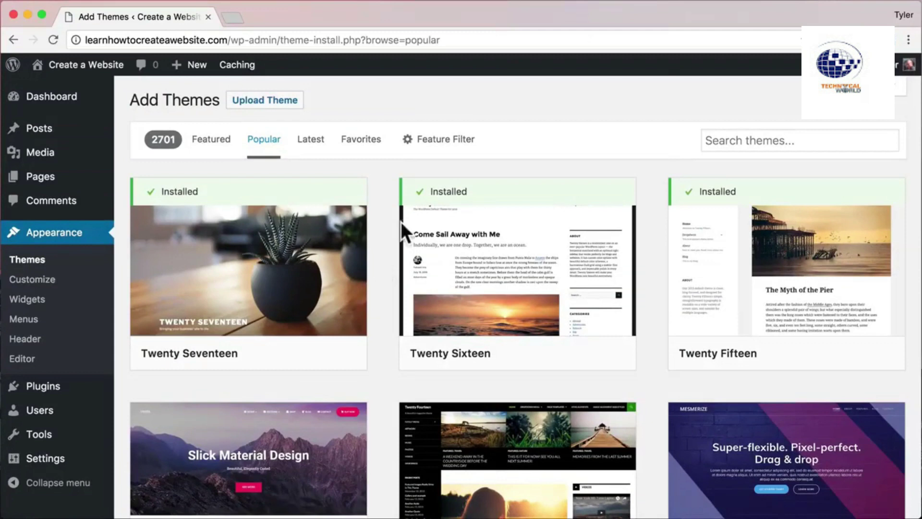
# Search the theme directory for "oceanwp", and view the OceanWP theme's details and preview before closing them.
pyautogui.click(739, 140)
pyautogui.write('ocean')
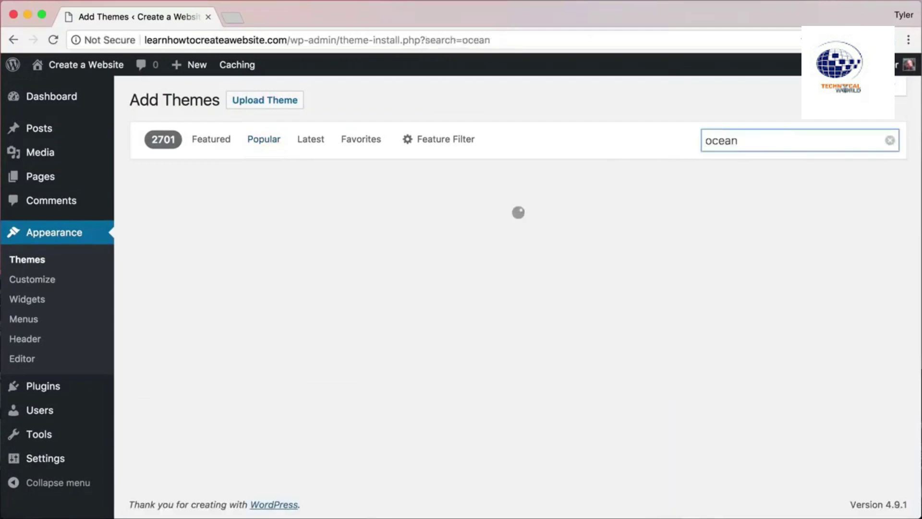
pyautogui.write('wp')
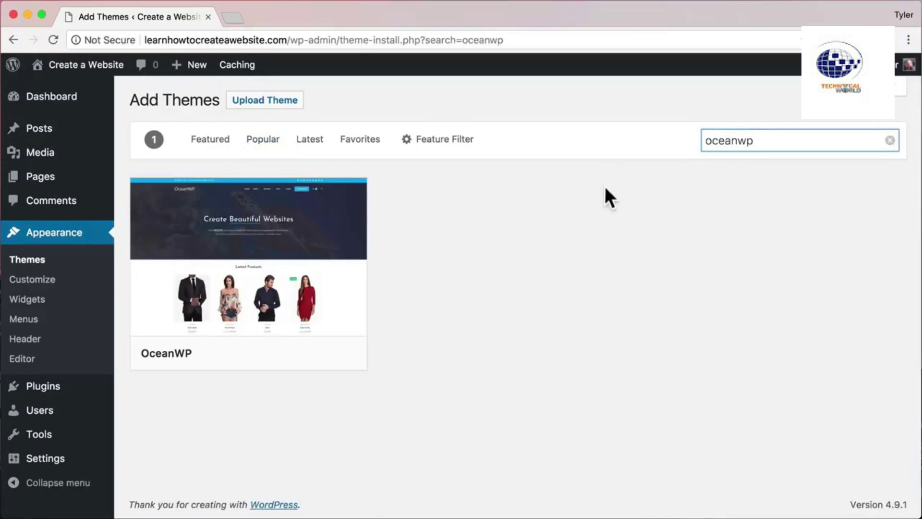
pyautogui.click(258, 281)
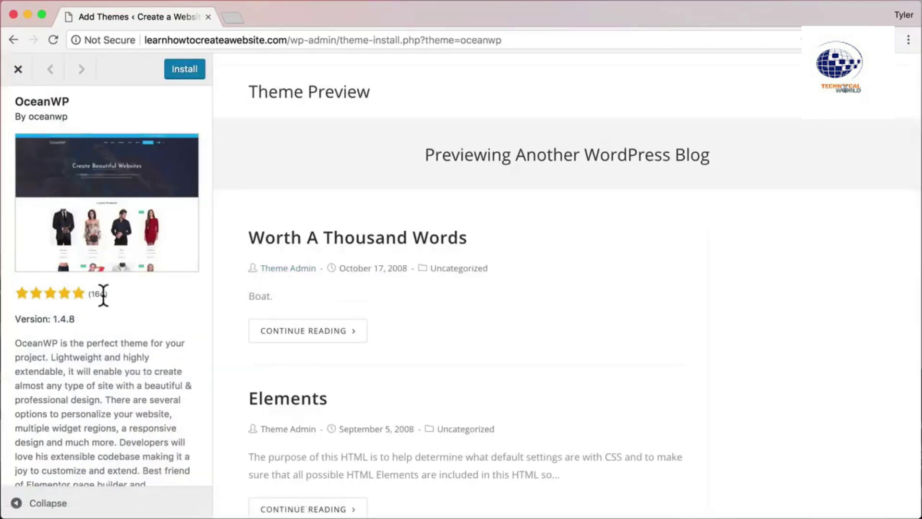
pyautogui.click(18, 70)
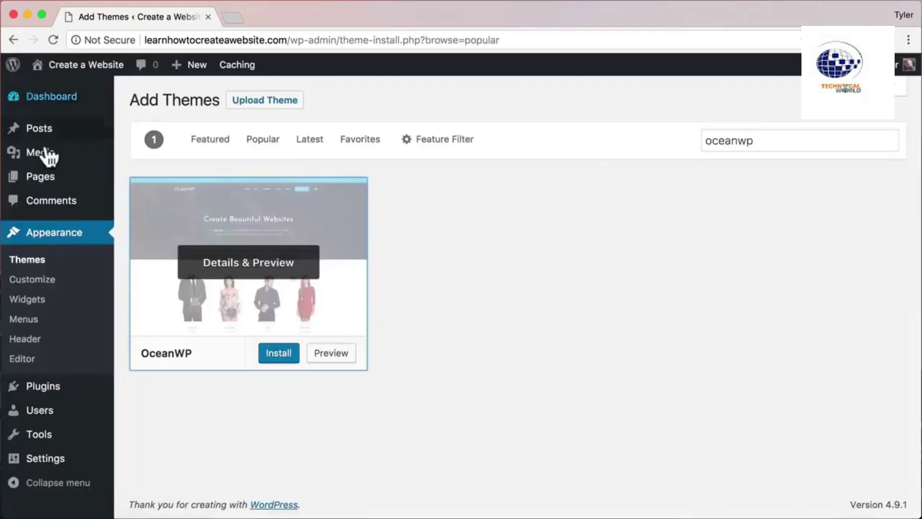
# Install and activate the OceanWP theme, and install its recommended Ocean Extra plugin.
pyautogui.click(272, 355)
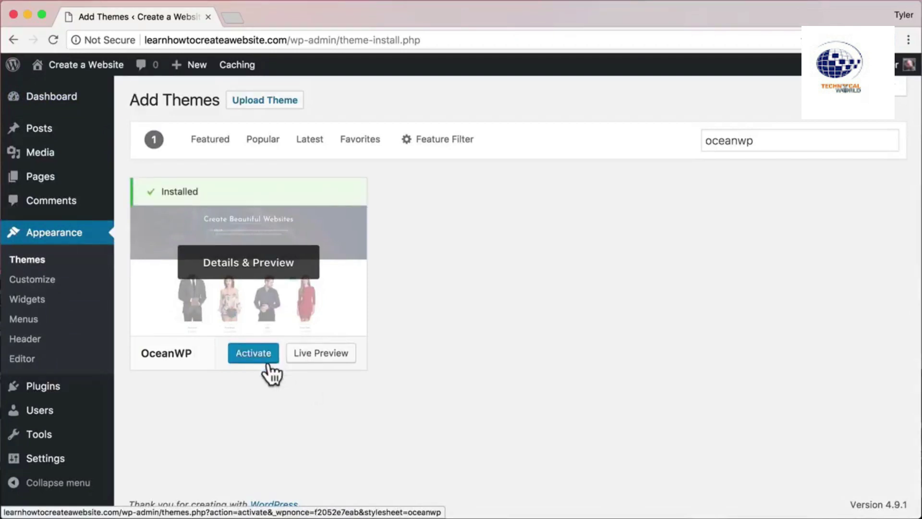
pyautogui.click(252, 356)
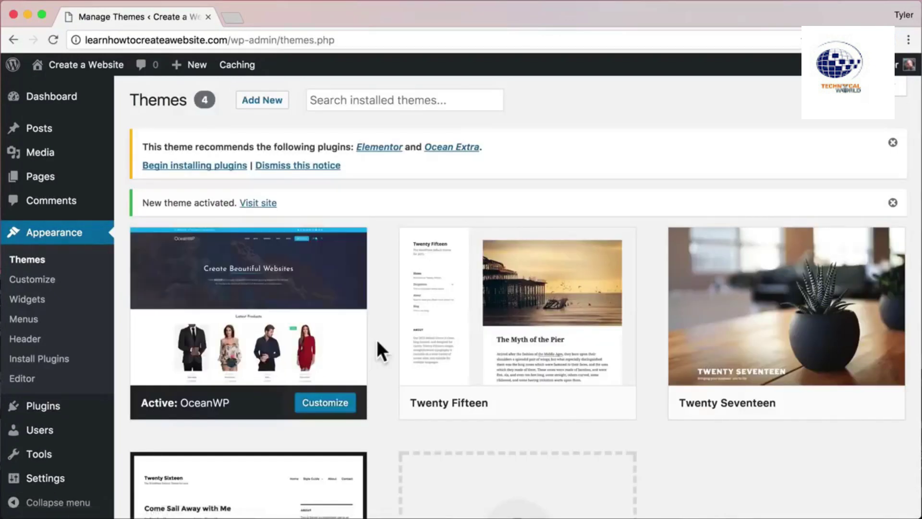
pyautogui.click(189, 166)
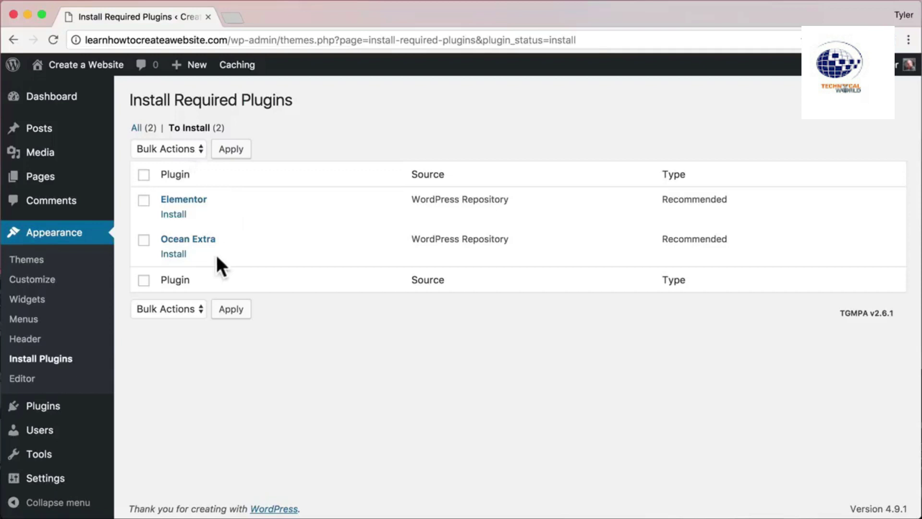
pyautogui.click(172, 254)
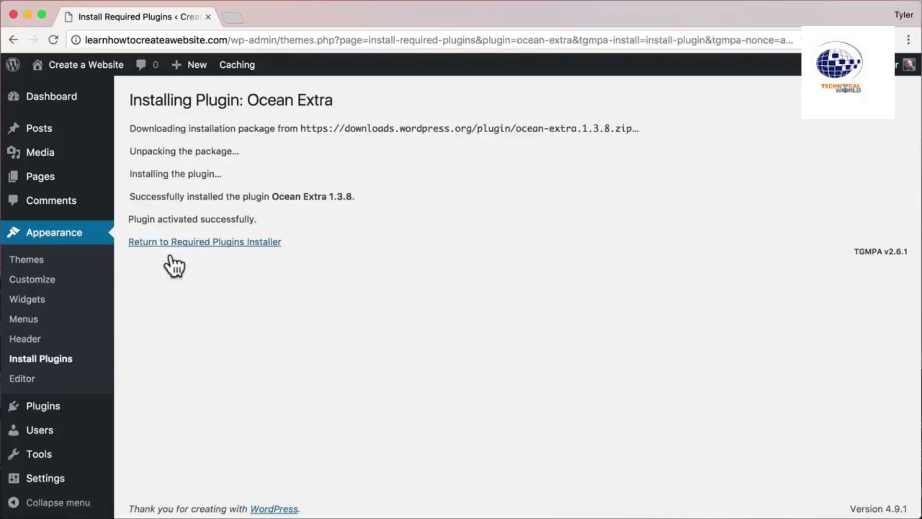
# Look over the live site's home page with the OceanWP theme, and return to the admin dashboard.
pyautogui.moveTo(91, 67)
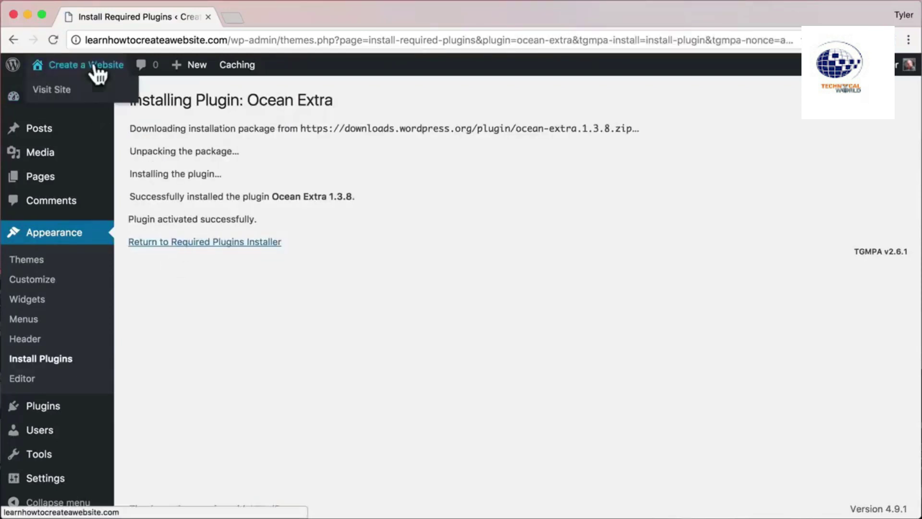
pyautogui.click(78, 103)
pyautogui.scroll(-7, 277, 214)
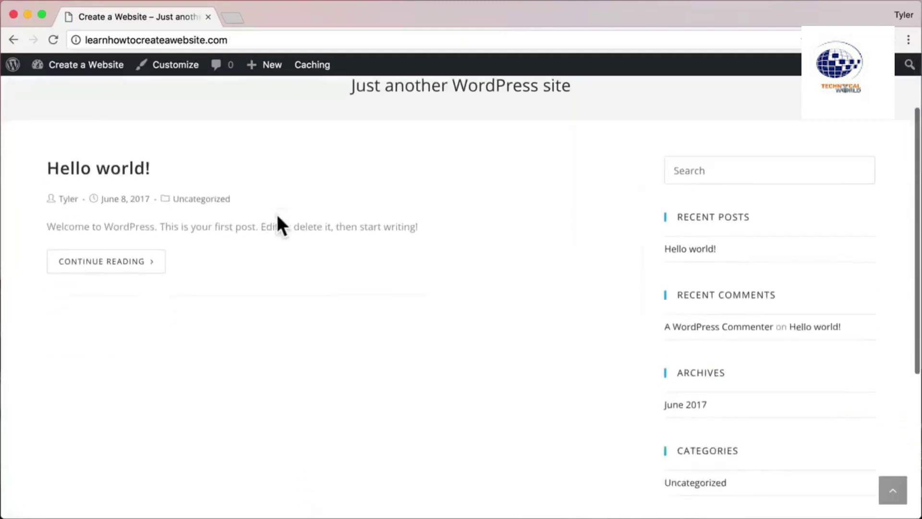
pyautogui.scroll(8, 277, 216)
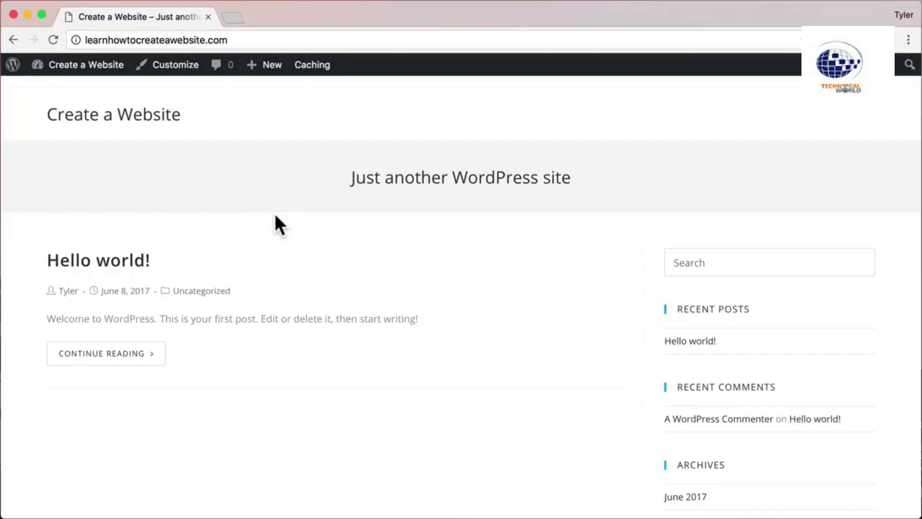
pyautogui.scroll(2, 274, 214)
pyautogui.moveTo(81, 72)
pyautogui.click(74, 89)
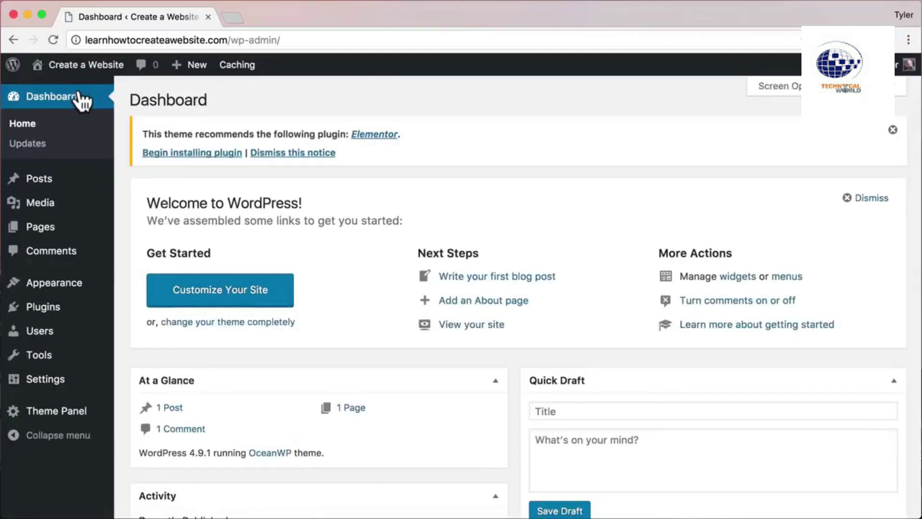
# View the Sample Page on the live site from the list of pages, and return to that list.
pyautogui.click(63, 235)
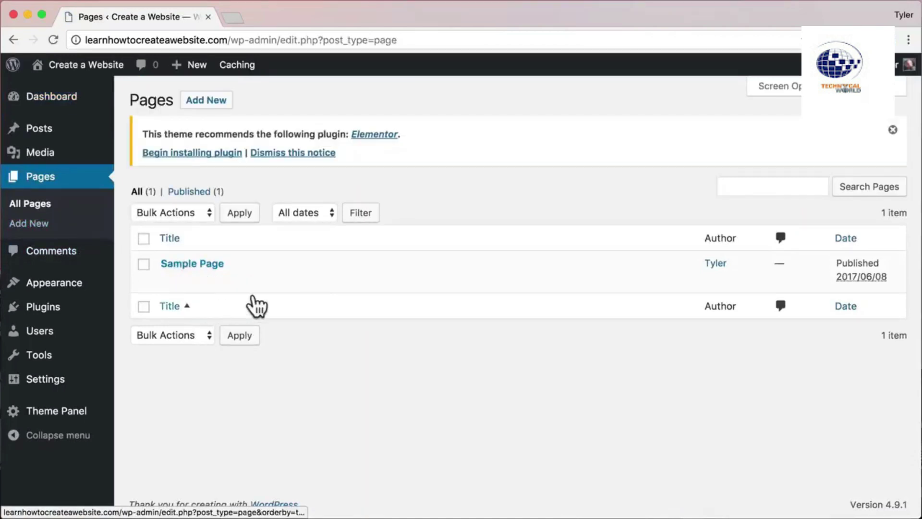
pyautogui.click(284, 282)
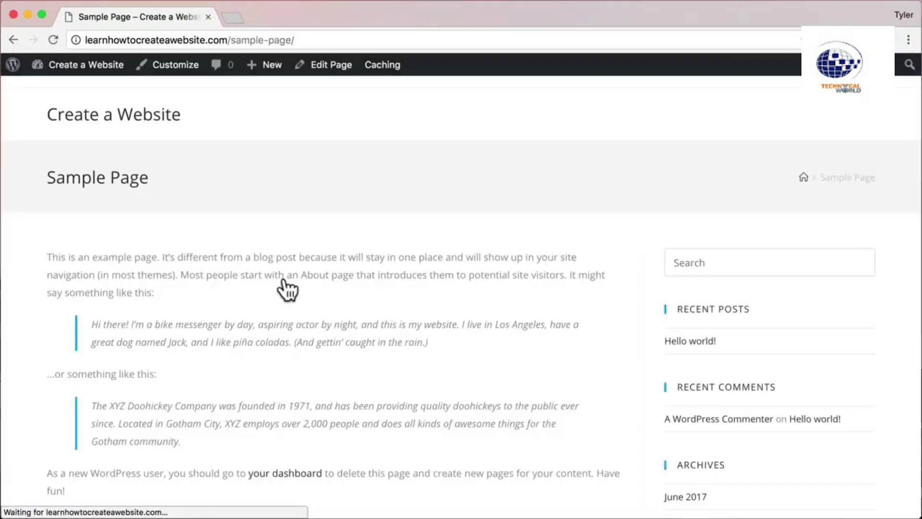
pyautogui.scroll(-10, 288, 273)
pyautogui.scroll(10, 290, 283)
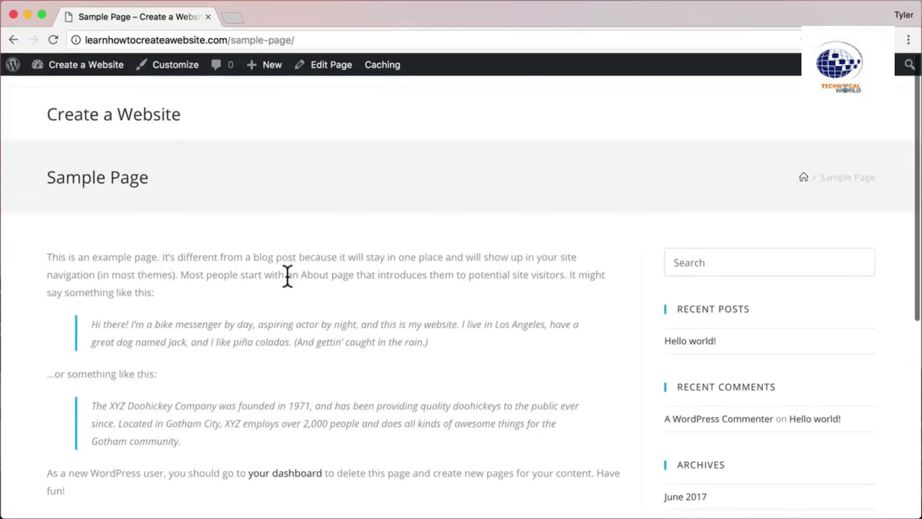
pyautogui.click(14, 39)
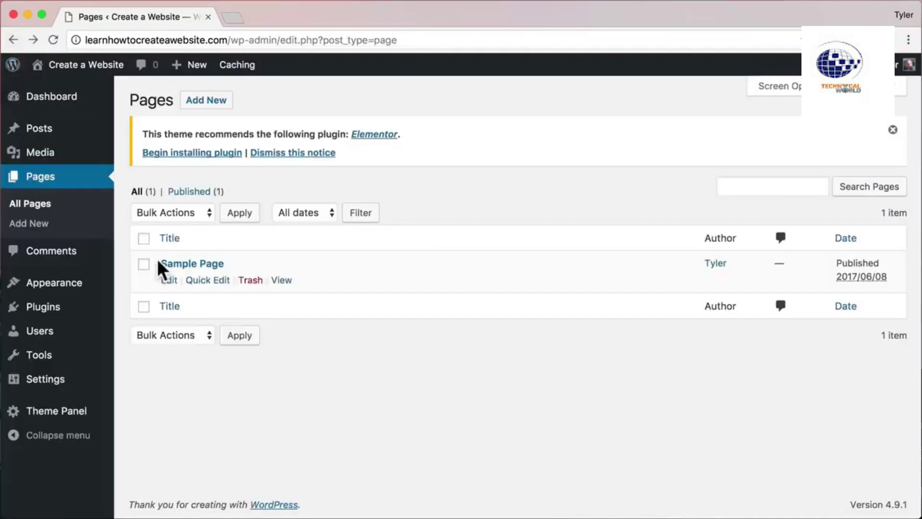
# Move the Sample Page to the trash and permanently delete it from there.
pyautogui.click(252, 280)
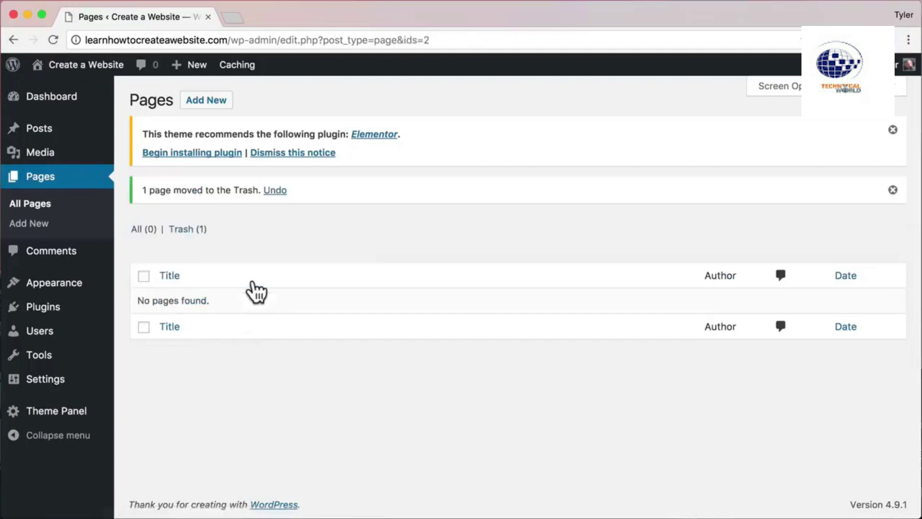
pyautogui.click(187, 230)
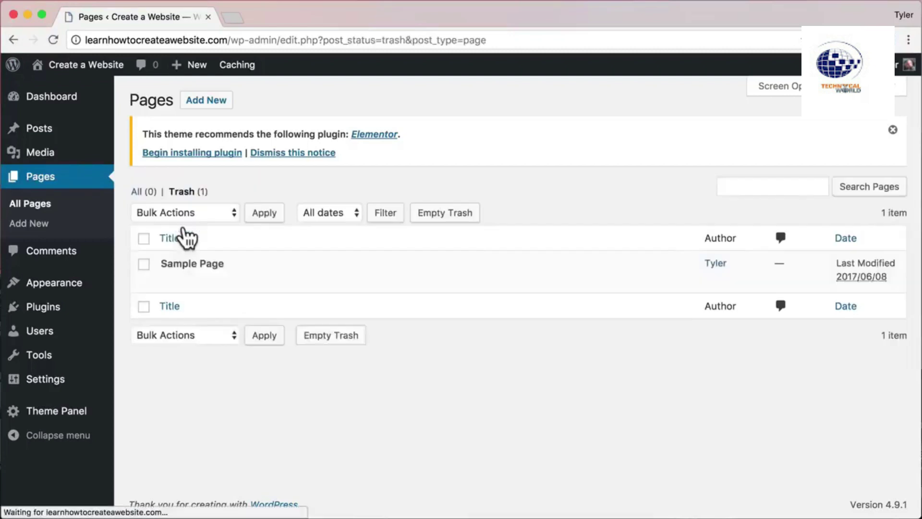
pyautogui.click(234, 281)
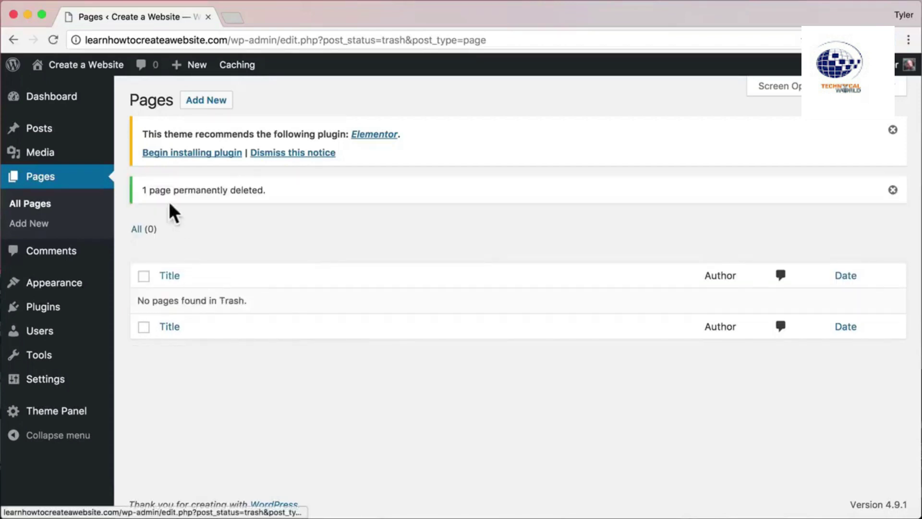
# Move the "Hello world!" post to the trash and permanently delete it from there.
pyautogui.click(73, 129)
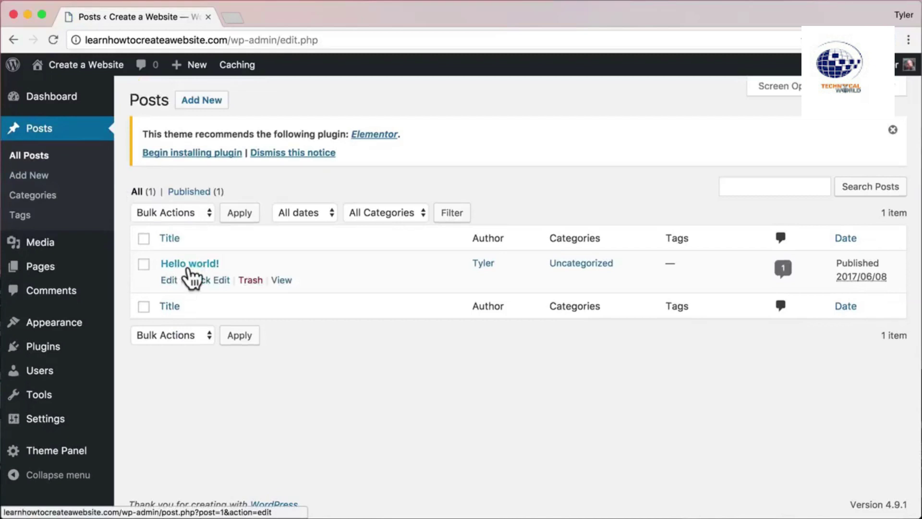
pyautogui.click(251, 283)
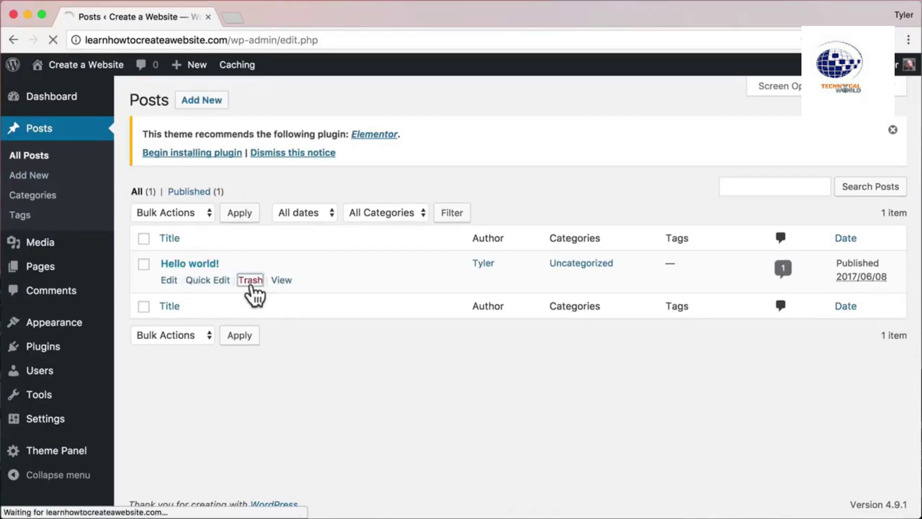
pyautogui.click(185, 230)
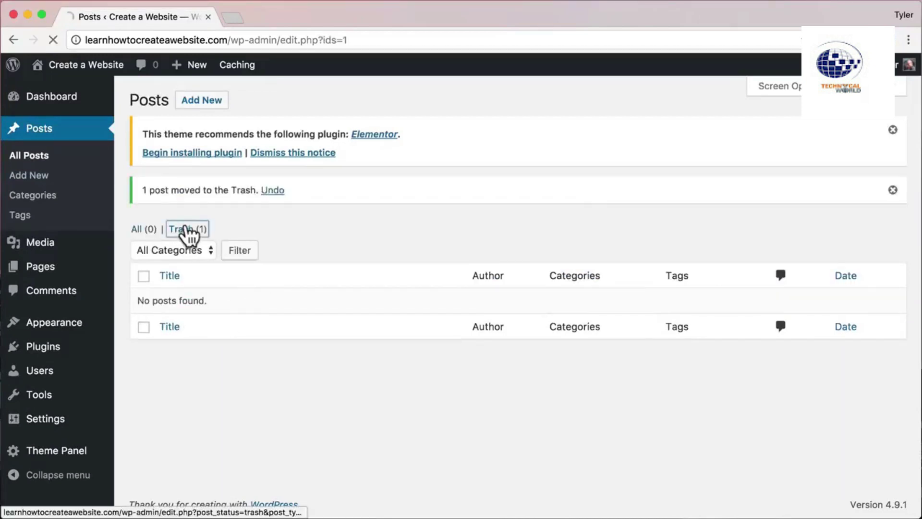
pyautogui.click(249, 284)
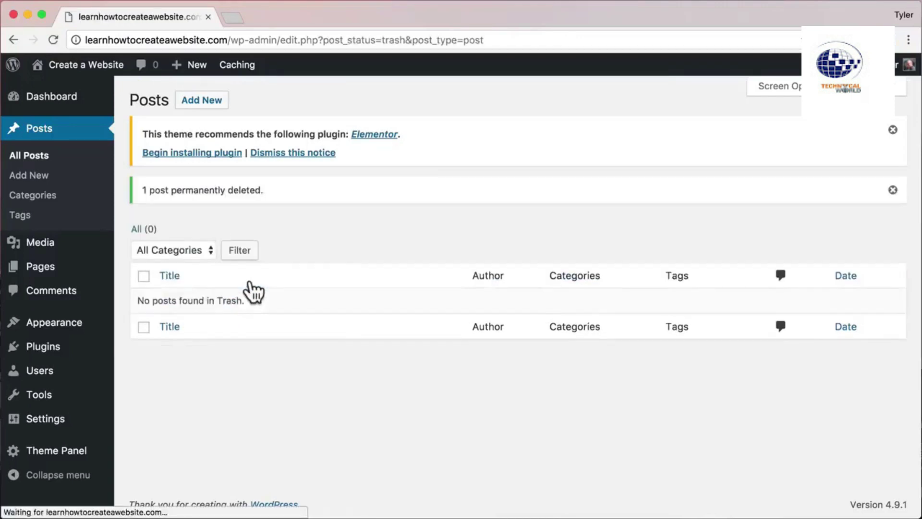
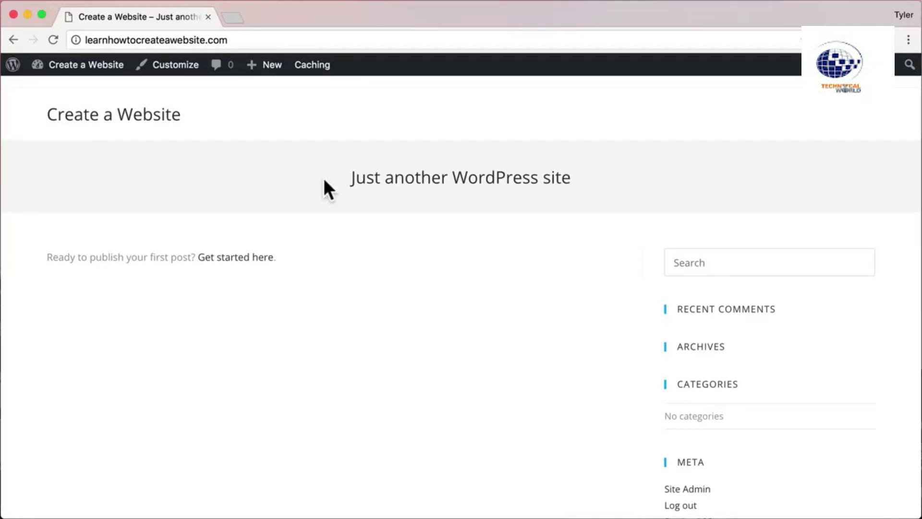
# Open the Site Identity settings in the theme customizer for the live site.
pyautogui.click(193, 71)
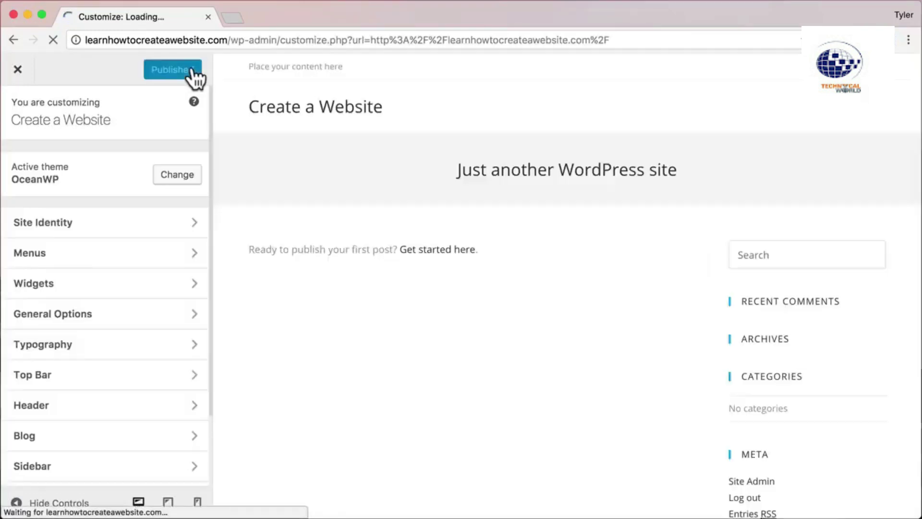
pyautogui.click(168, 223)
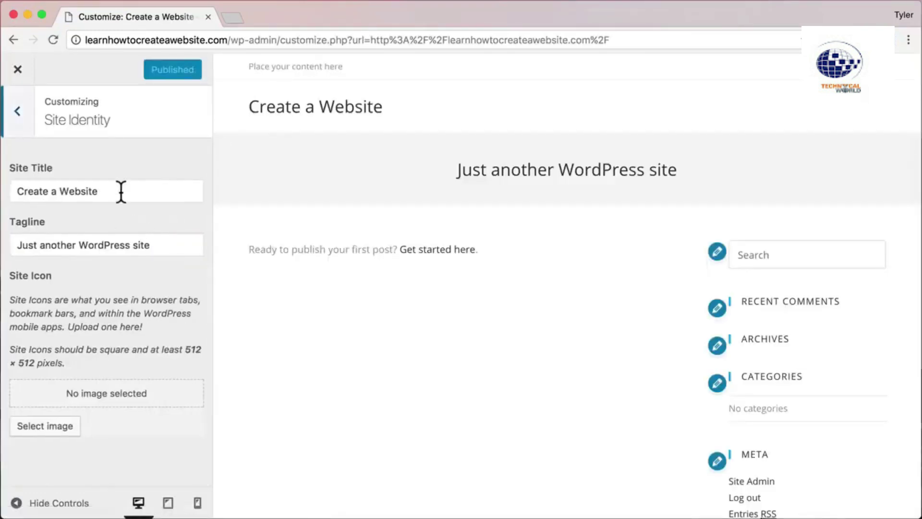
pyautogui.moveTo(122, 192); pyautogui.dragTo(10, 188)
pyautogui.press('super+c')
pyautogui.write('Tyler')
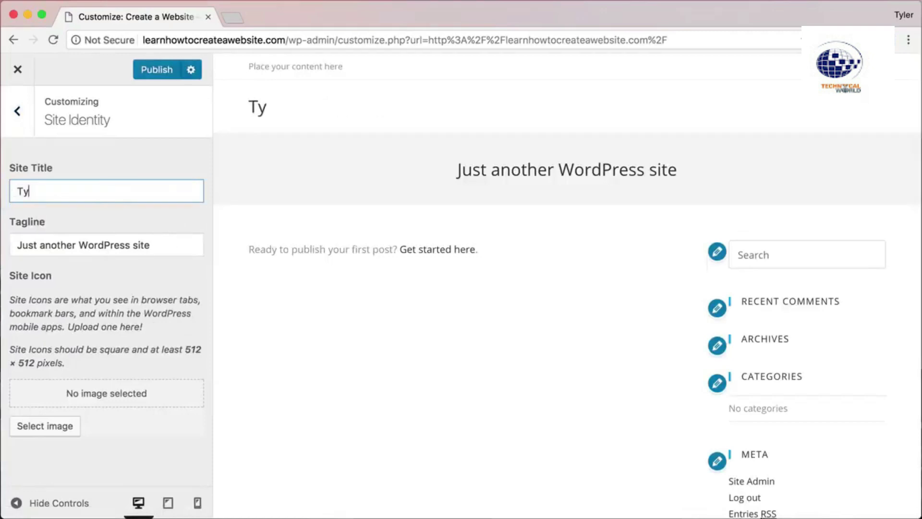
pyautogui.press('BackSpace')
pyautogui.press('BackSpace')
pyautogui.press('BackSpace')
pyautogui.press('BackSpace')
pyautogui.press('BackSpace')
pyautogui.write('Your Business Na')
pyautogui.press('BackSpace')
pyautogui.press('BackSpace')
pyautogui.press('BackSpace')
pyautogui.press('BackSpace')
pyautogui.press('BackSpace')
pyautogui.press('BackSpace')
pyautogui.press('BackSpace')
pyautogui.press('BackSpace')
pyautogui.press('BackSpace')
pyautogui.press('BackSpace')
pyautogui.press('BackSpace')
pyautogui.press('BackSpace')
pyautogui.press('BackSpace')
pyautogui.press('BackSpace')
pyautogui.press('BackSpace')
pyautogui.press('BackSpace')
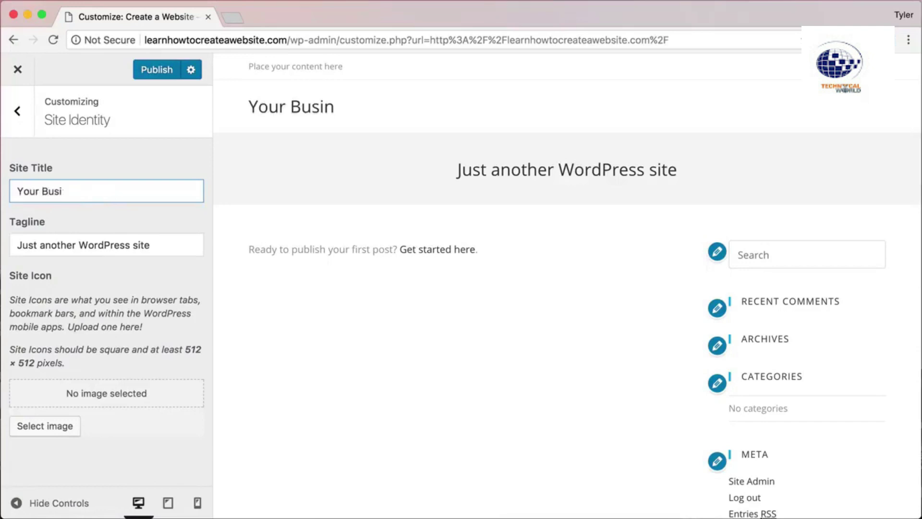
pyautogui.press('super+v')
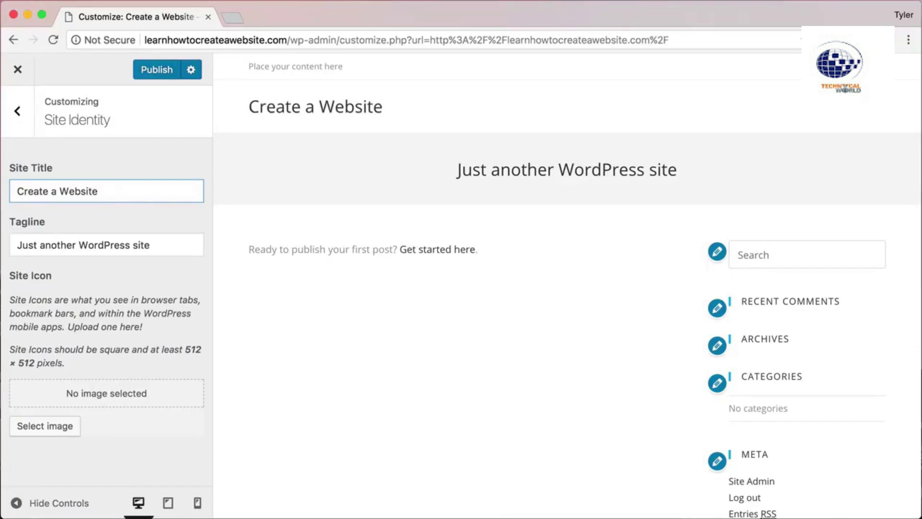
# Set the site tagline to "Step by Step With No Step Skipped" and publish the change.
pyautogui.press('Tab')
pyautogui.write('Step by Step With')
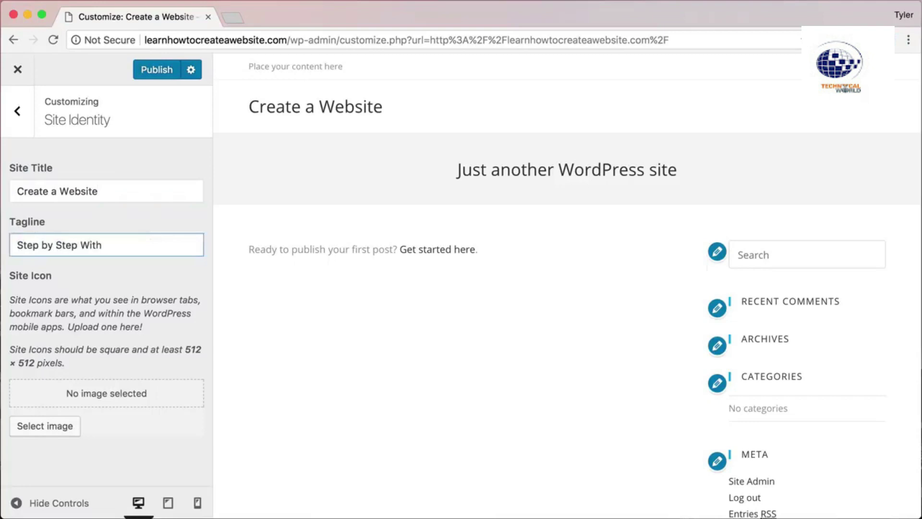
pyautogui.write(' No Step Skipped')
pyautogui.click(114, 193)
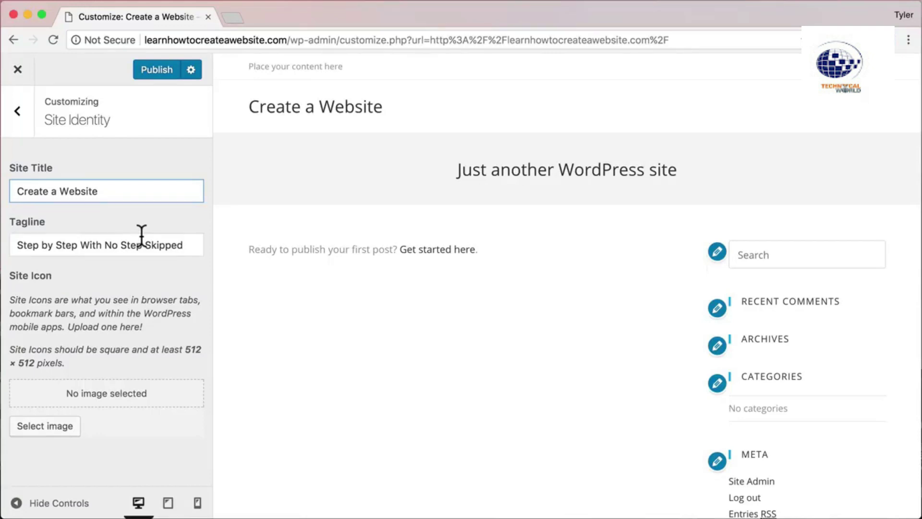
pyautogui.click(150, 70)
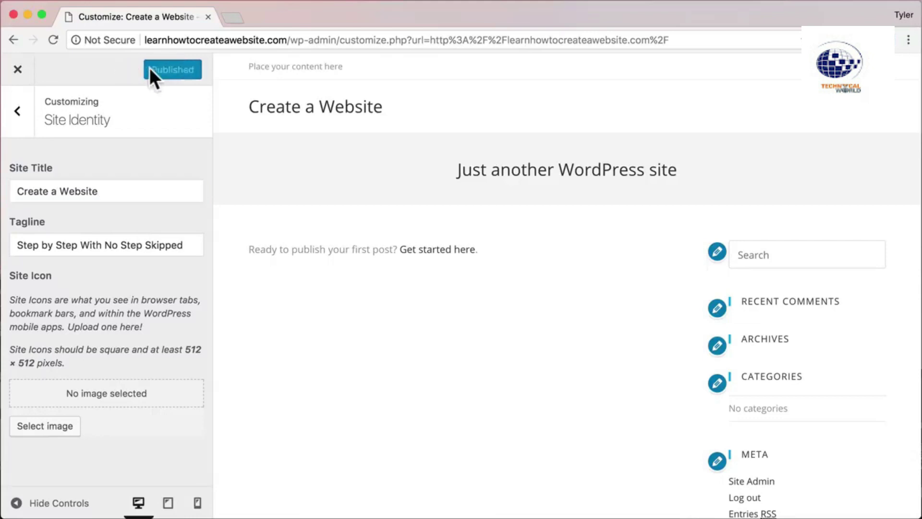
# Close the customizer and check the site title and tagline on the live home page.
pyautogui.click(18, 70)
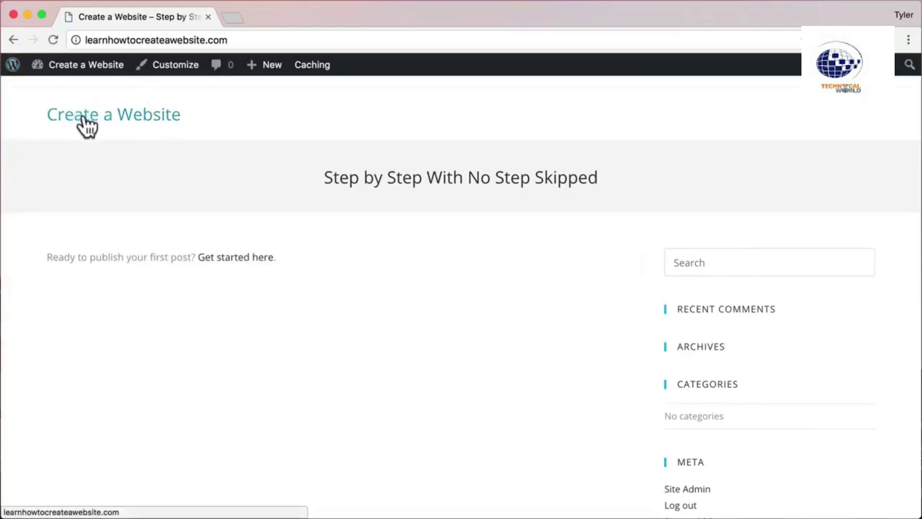
pyautogui.moveTo(327, 177); pyautogui.dragTo(615, 185)
pyautogui.click(602, 192)
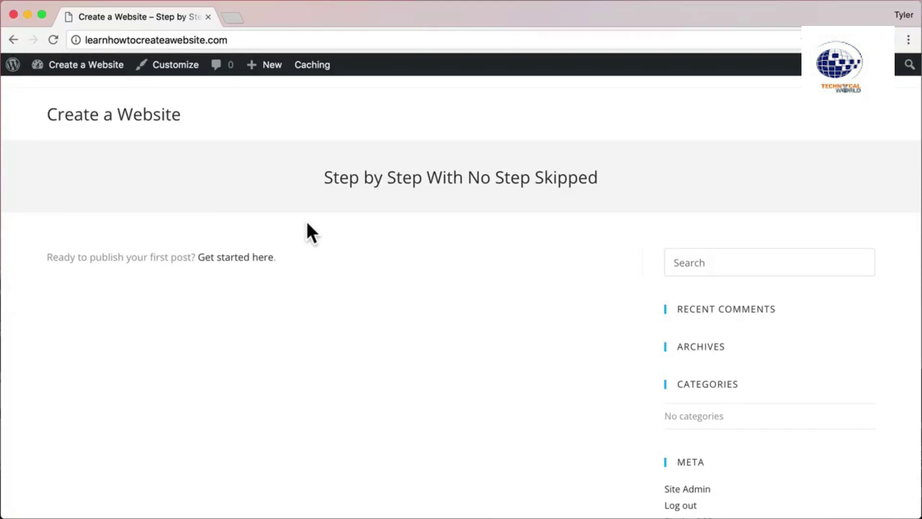
# Return to the admin dashboard, and create and publish a new page titled "Home".
pyautogui.moveTo(96, 68)
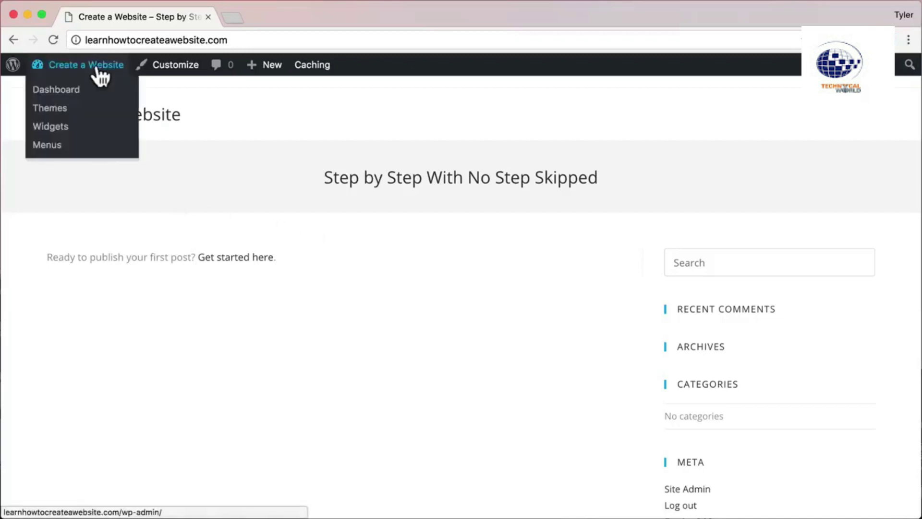
pyautogui.click(84, 95)
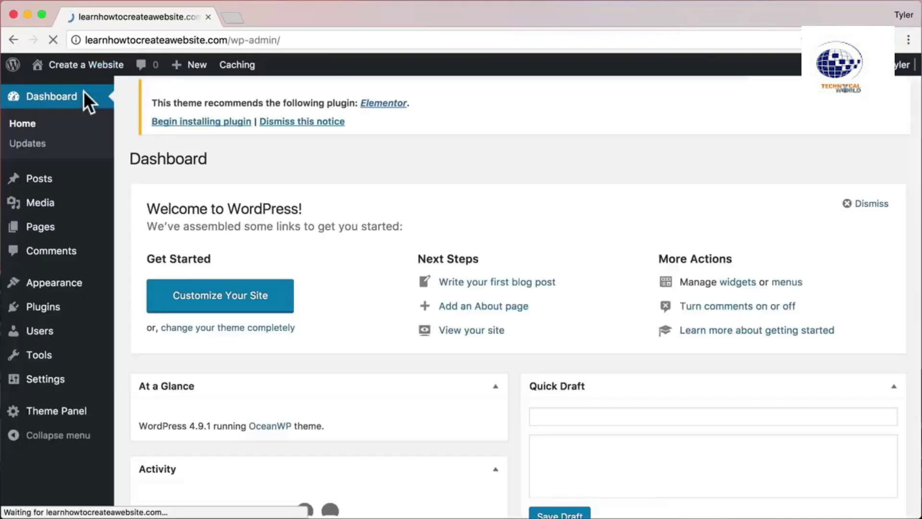
pyautogui.click(71, 235)
pyautogui.click(204, 101)
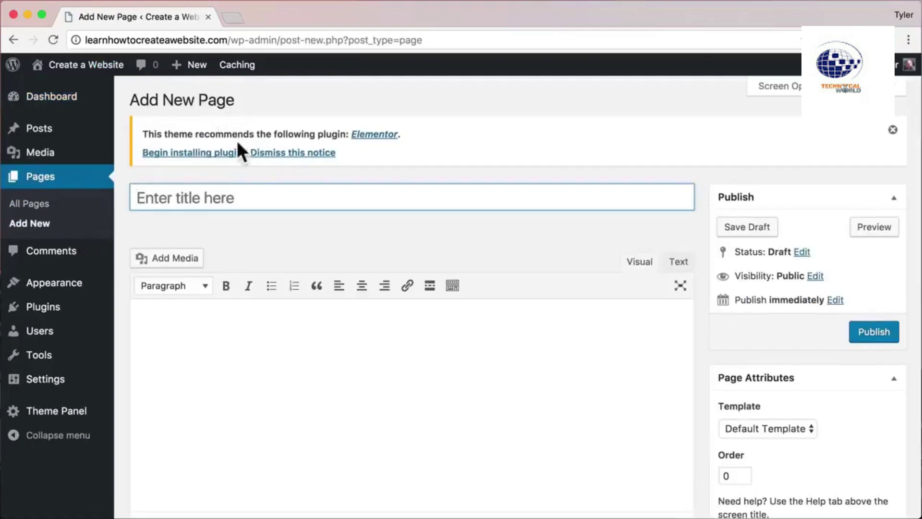
pyautogui.click(219, 196)
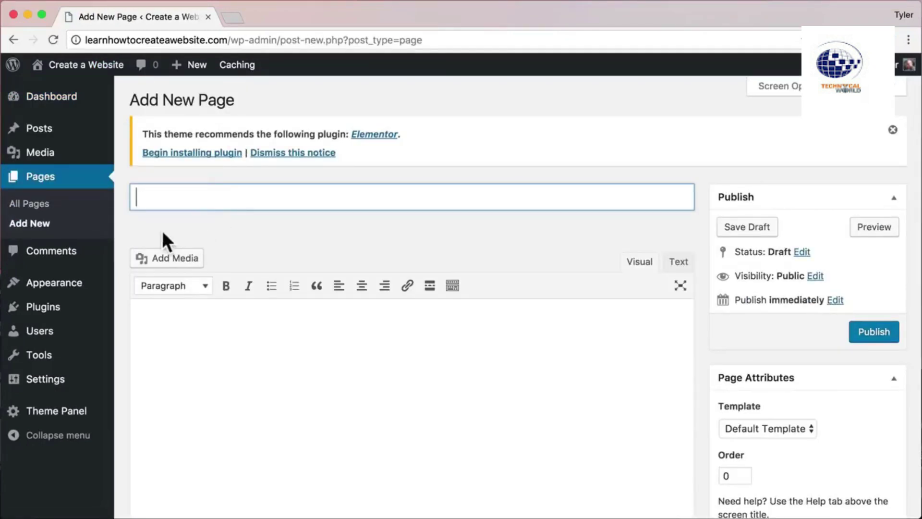
pyautogui.write('Home')
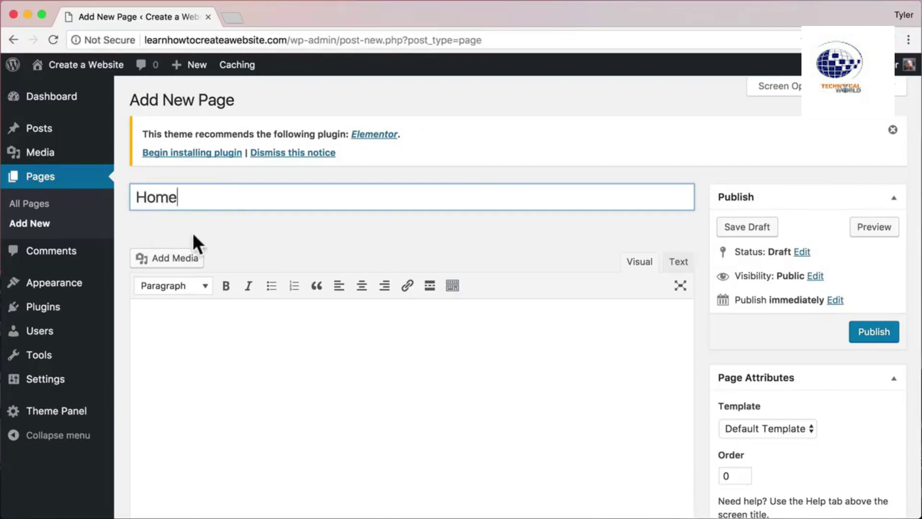
pyautogui.click(872, 336)
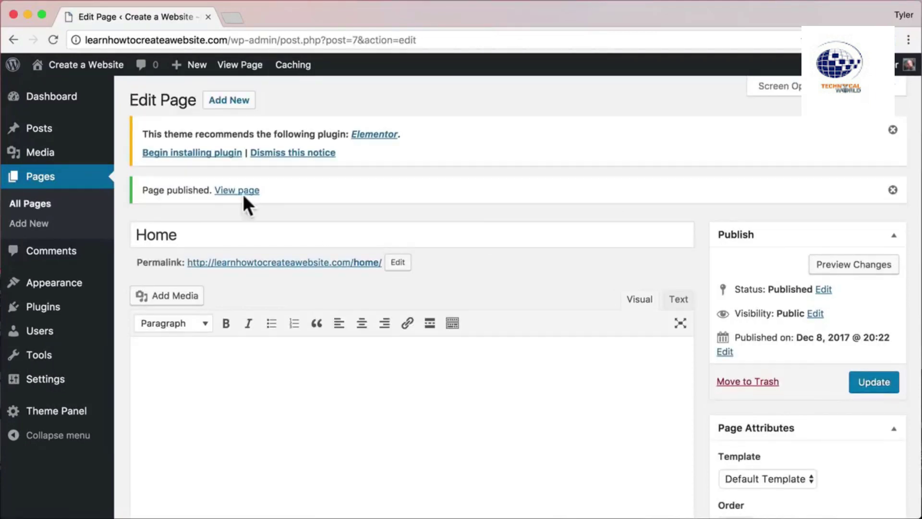
# Create and publish another new page titled "About".
pyautogui.click(230, 103)
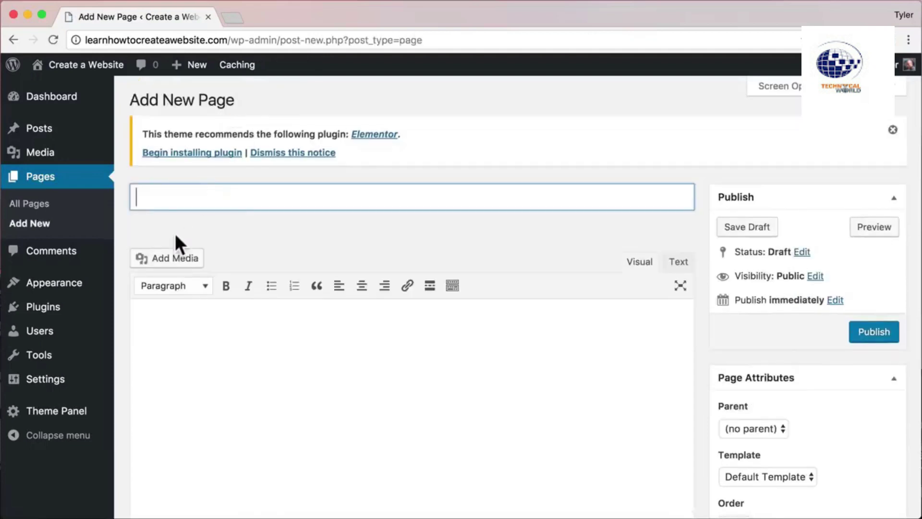
pyautogui.write('About')
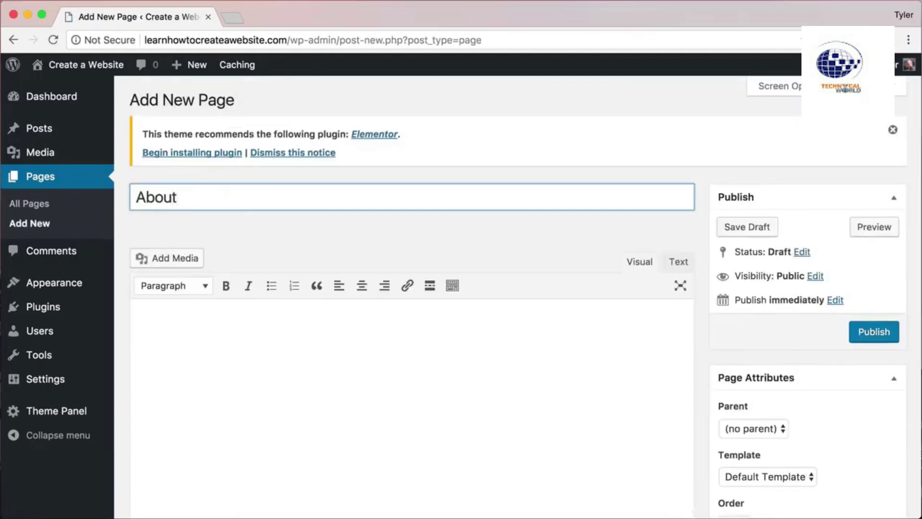
pyautogui.click(873, 331)
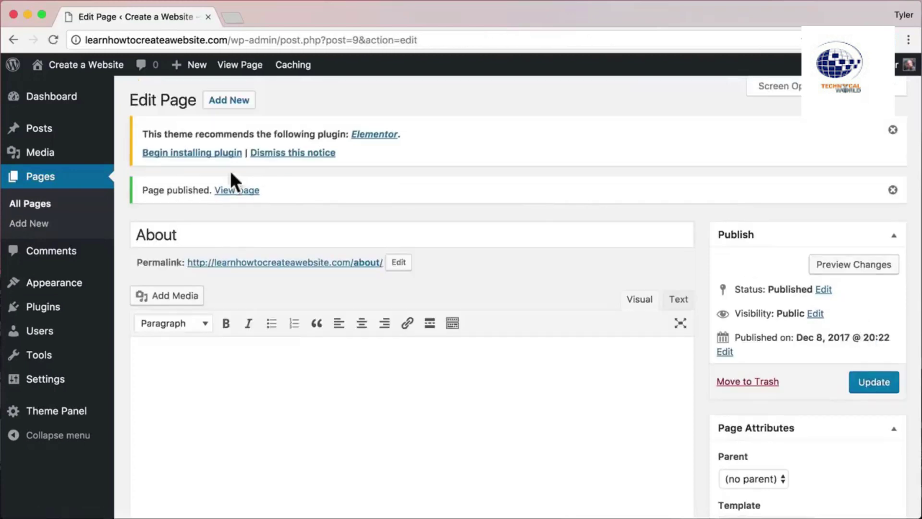
# Create and publish another new page titled "Services".
pyautogui.click(219, 101)
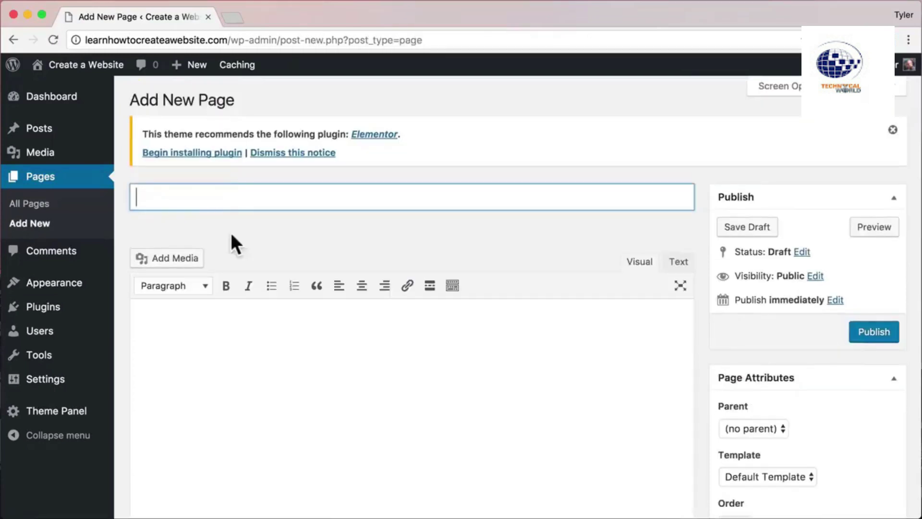
pyautogui.write('Services')
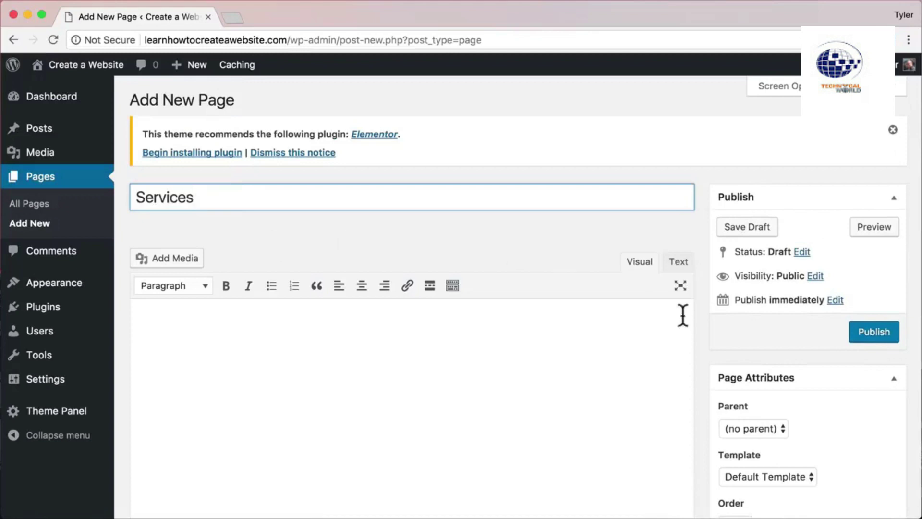
pyautogui.click(868, 334)
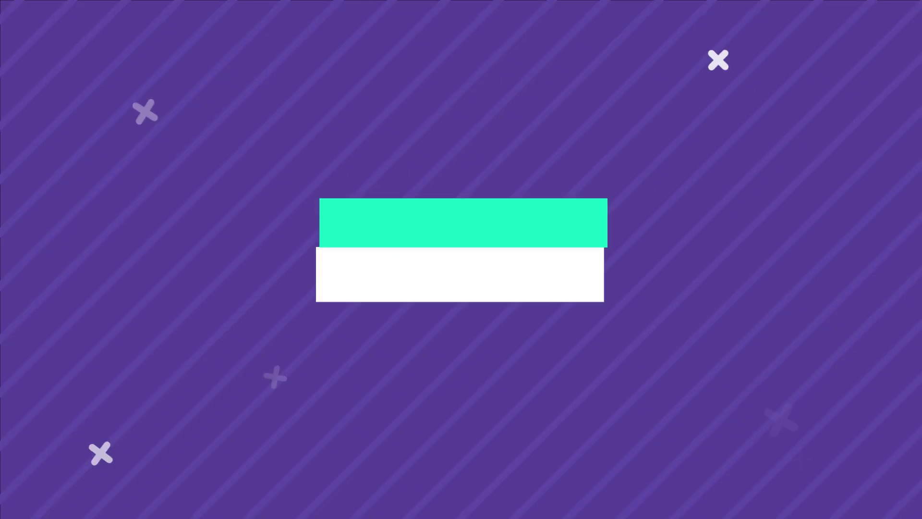